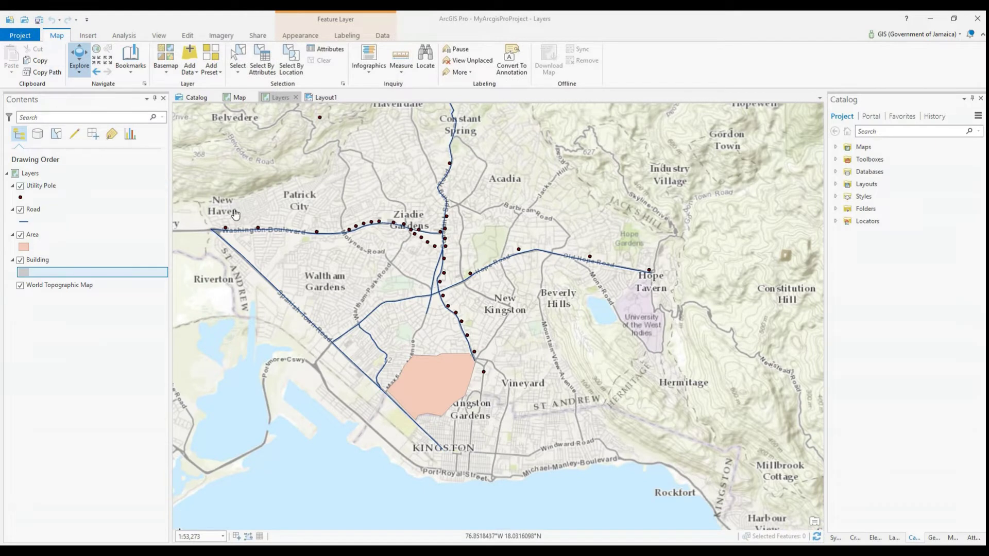
Start creating features in the Layers map with the Road template's line tool
left_click(273, 100)
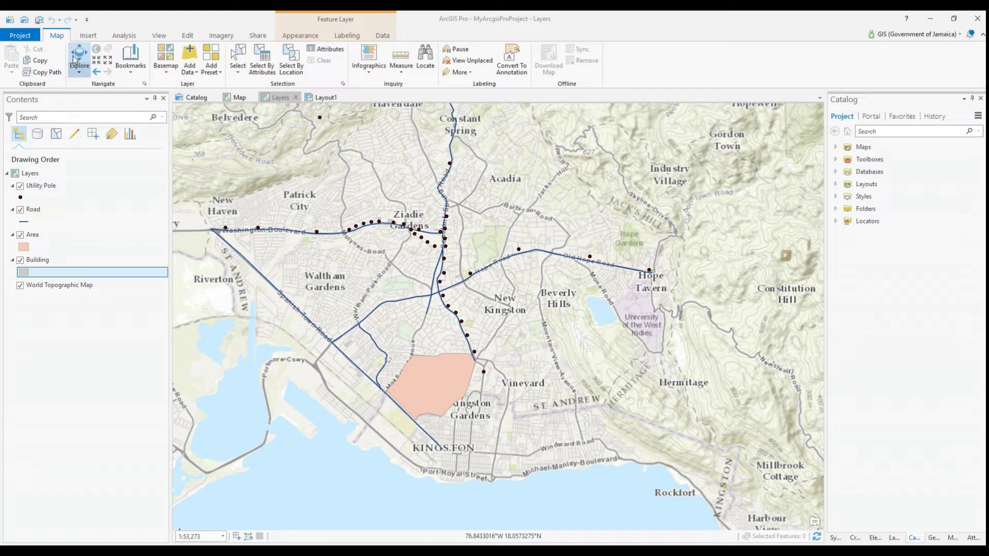
left_click(88, 35)
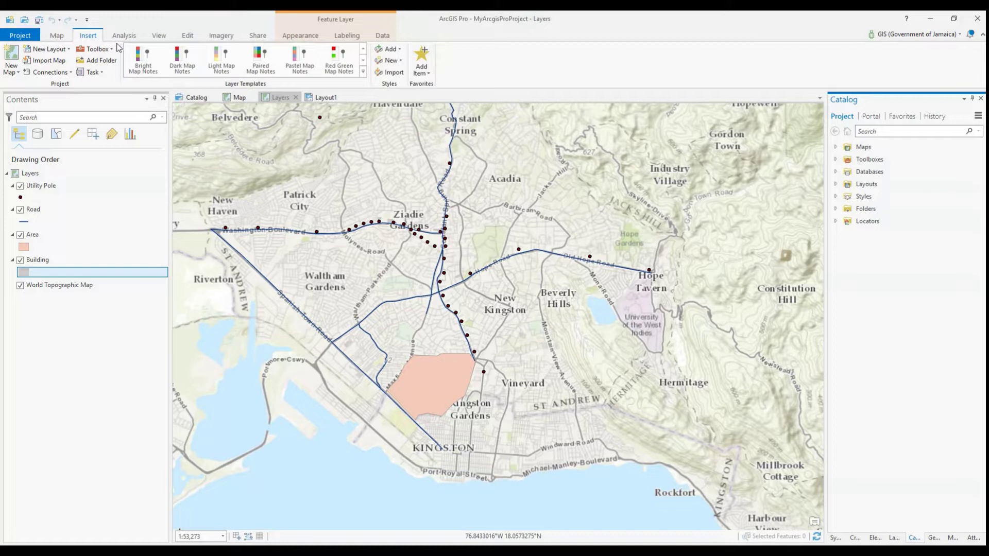
left_click(187, 36)
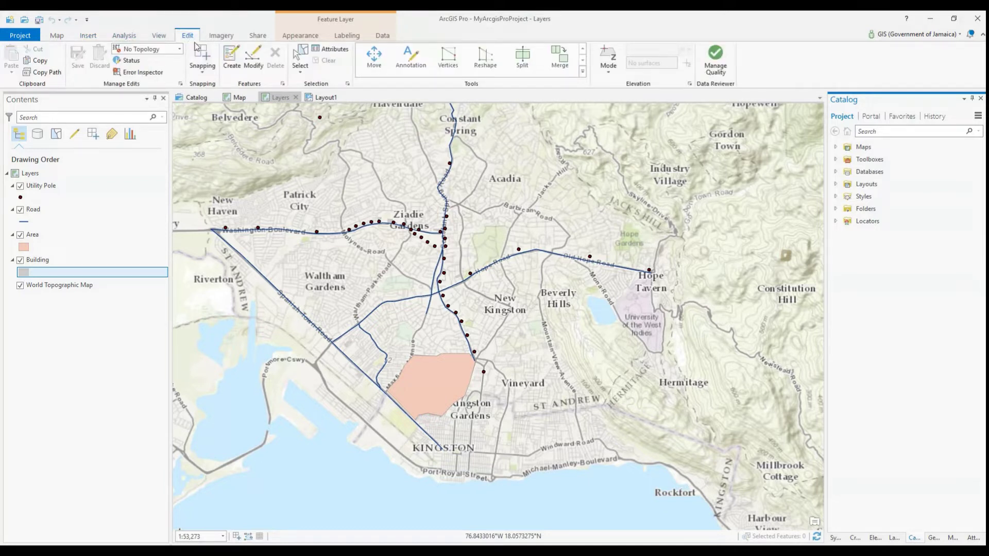
left_click(228, 59)
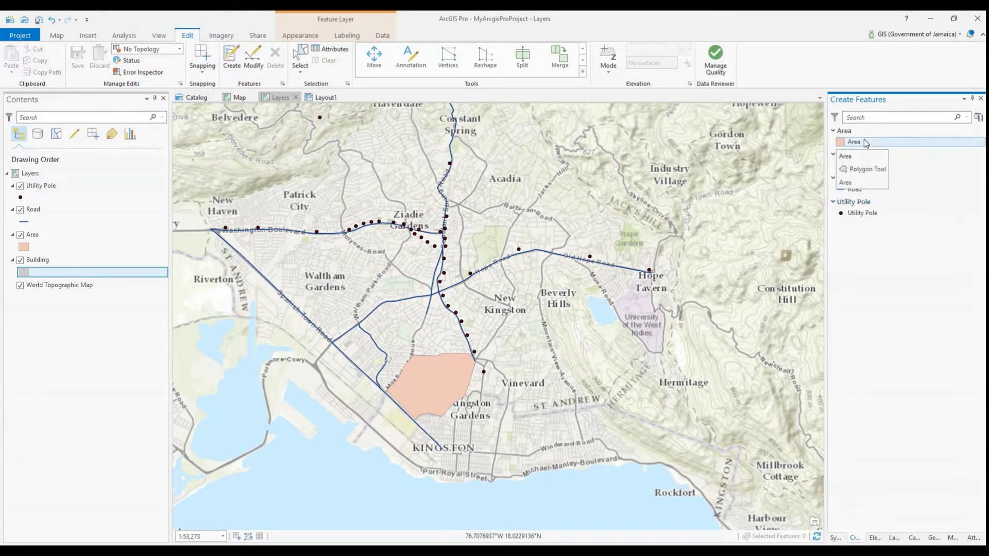
left_click(860, 190)
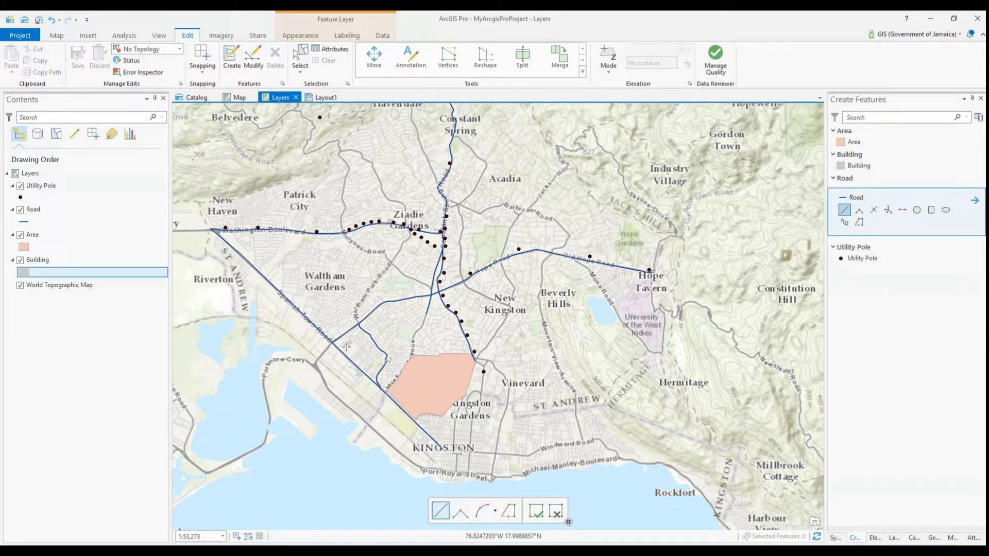
Trace a short road from Spanish Town Road along the Area polygon's western edge, finish it, and delete the new feature
left_click(385, 392)
left_click(509, 511)
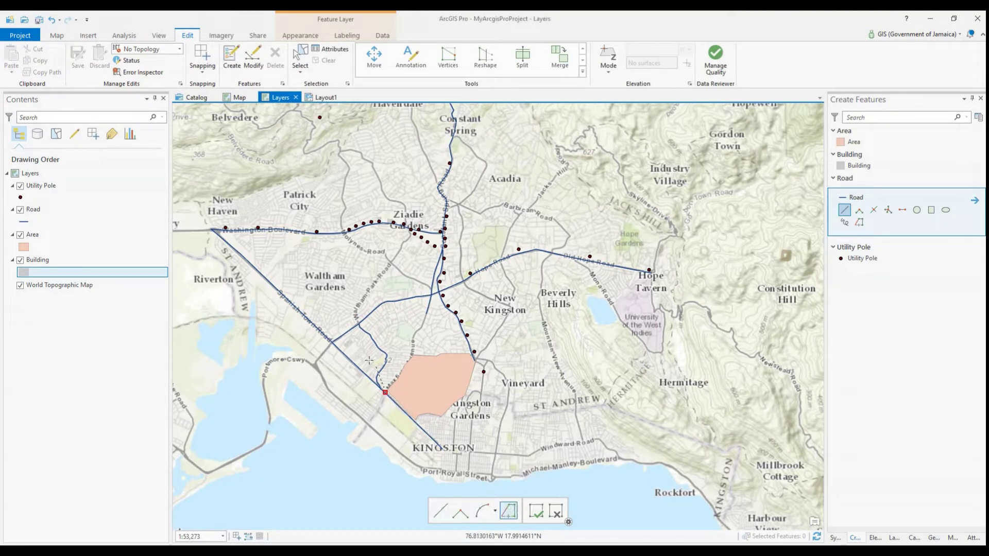
left_click(398, 381)
double_click(412, 355)
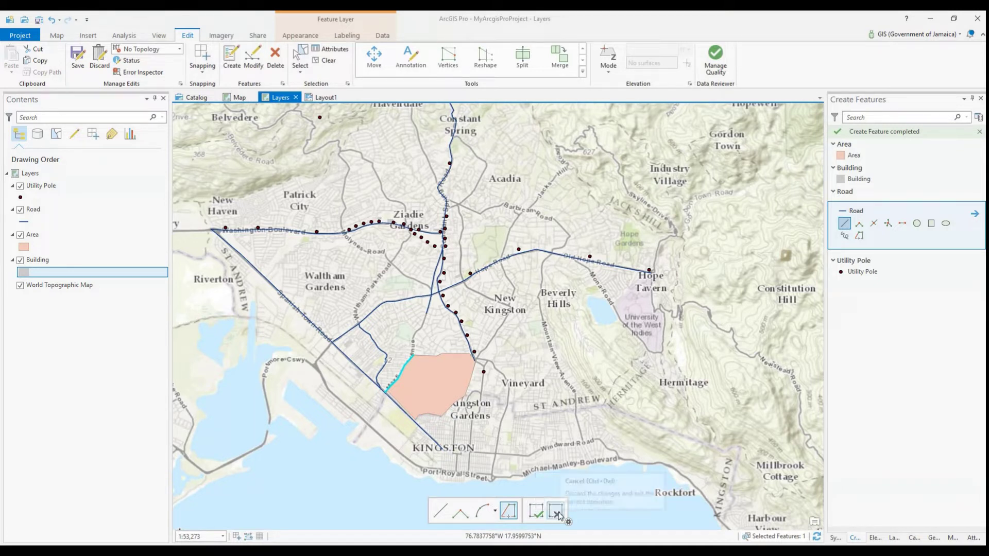
left_click(558, 514)
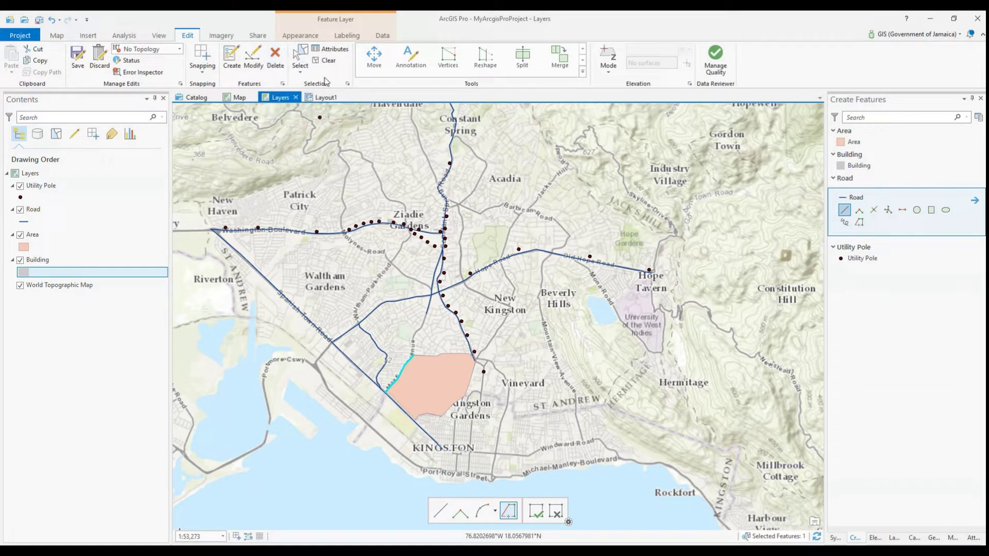
left_click(277, 66)
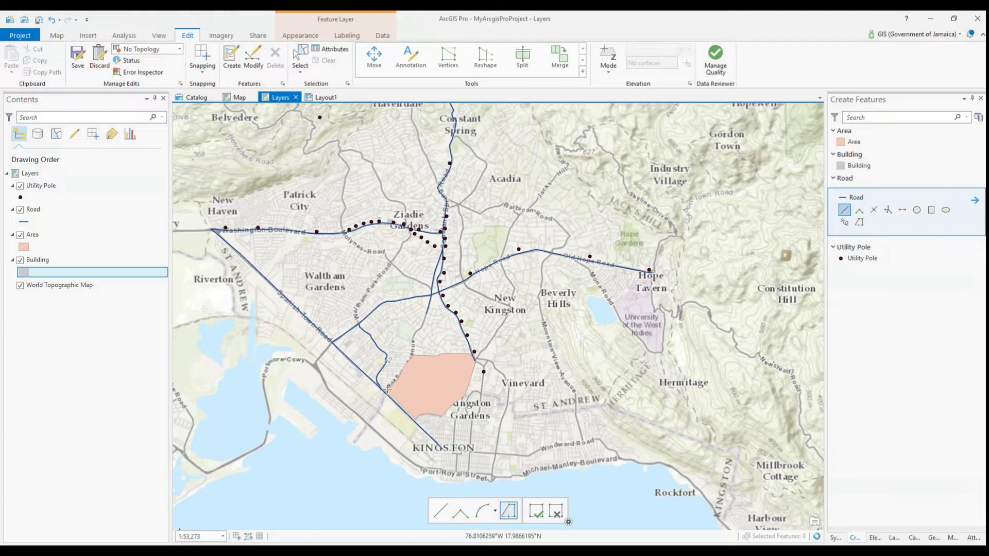
Start a new road at Spanish Town Road and trace the Area polygon's western edge up to its northwest corner
left_click(385, 392)
left_click(509, 512)
left_click(413, 355)
Continue the road northward with straight segments until it meets the existing road west of New Kingston, and finish it
left_click(460, 514)
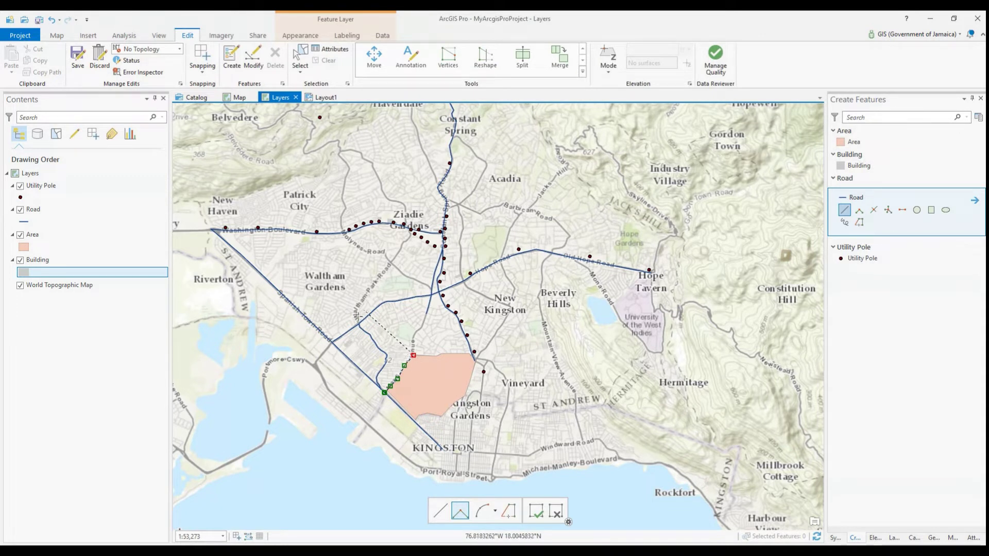
left_click(441, 512)
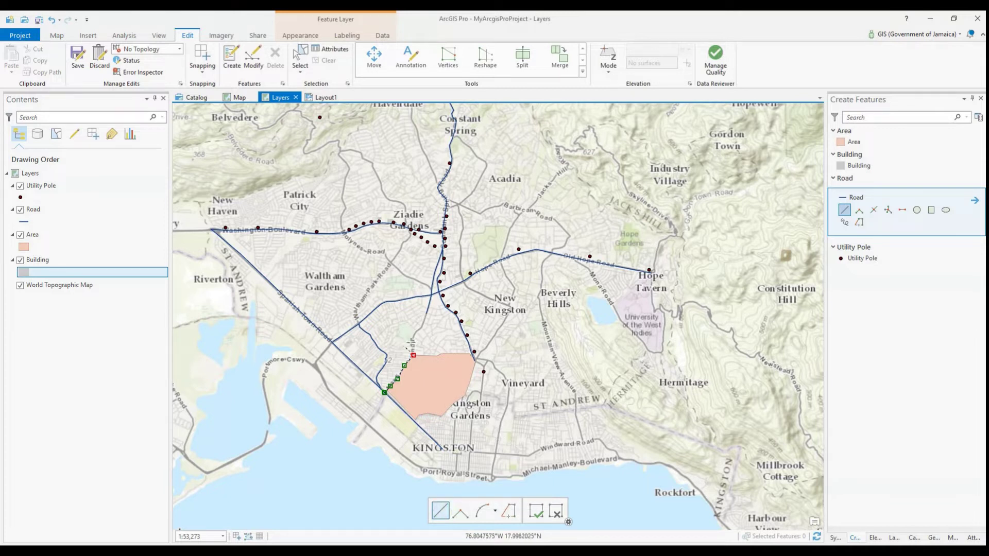
left_click(414, 338)
left_click(417, 329)
left_click(423, 325)
double_click(426, 311)
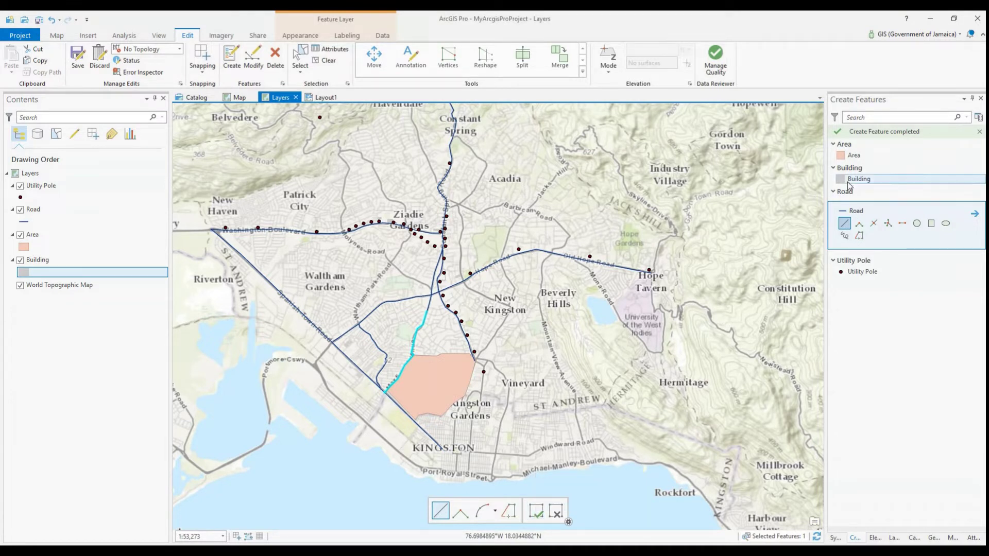
Start a new Area polygon on Washington Boulevard, tracing the road eastward to Ziadie Gardens
left_click(854, 157)
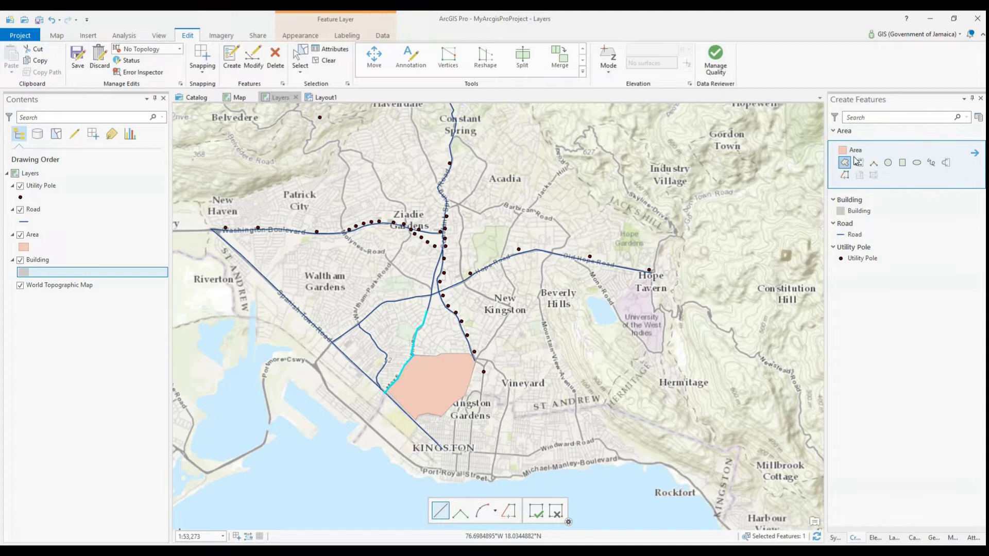
left_click(845, 163)
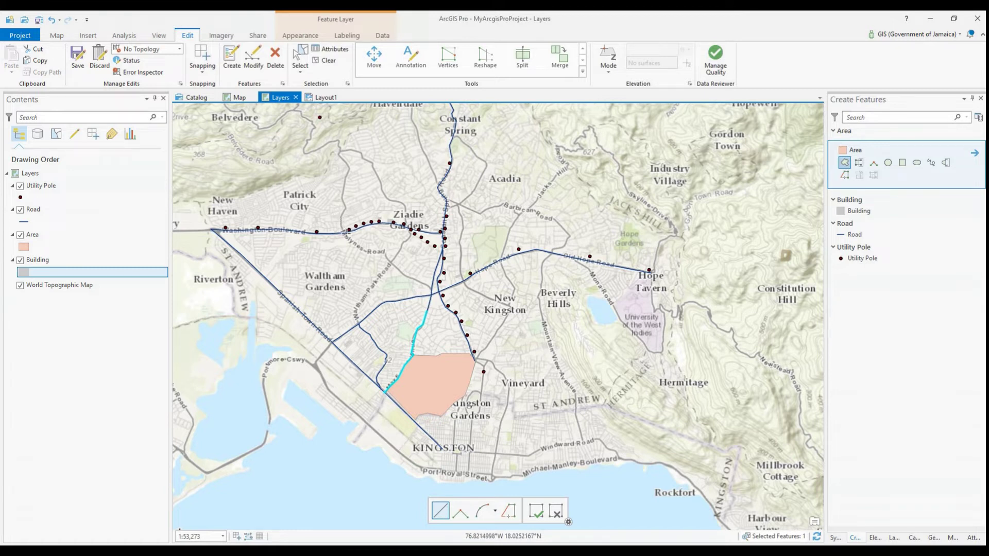
left_click(346, 232)
left_click(508, 511)
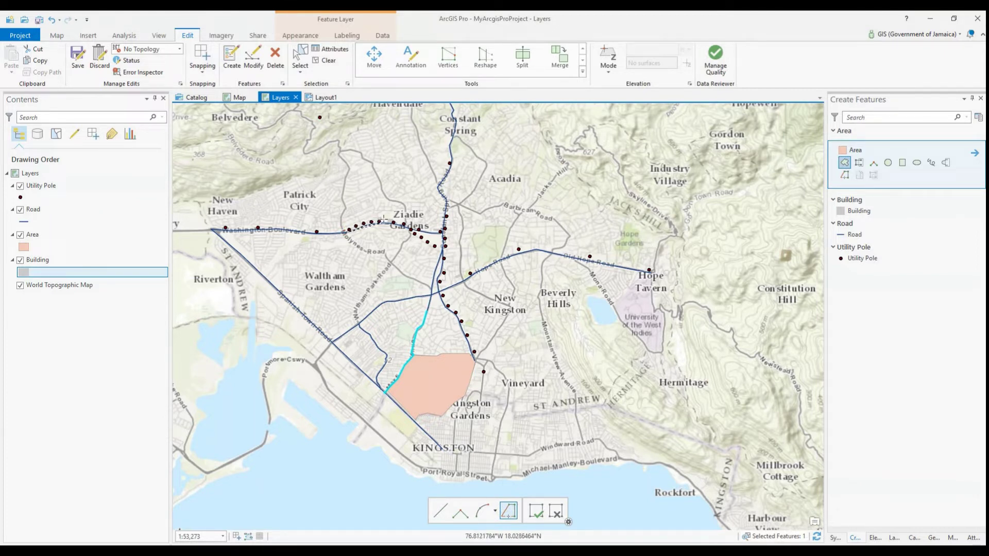
left_click(392, 221)
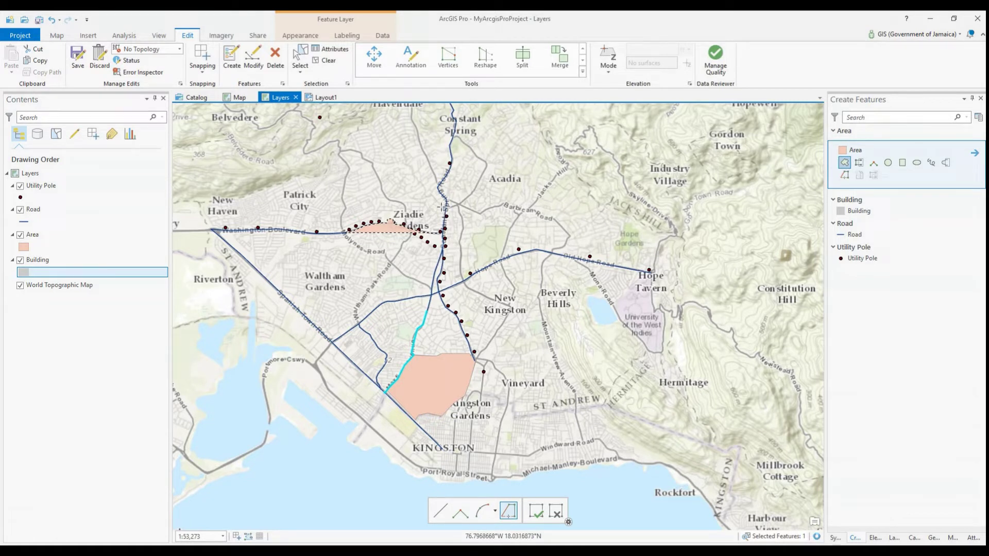
key("Escape")
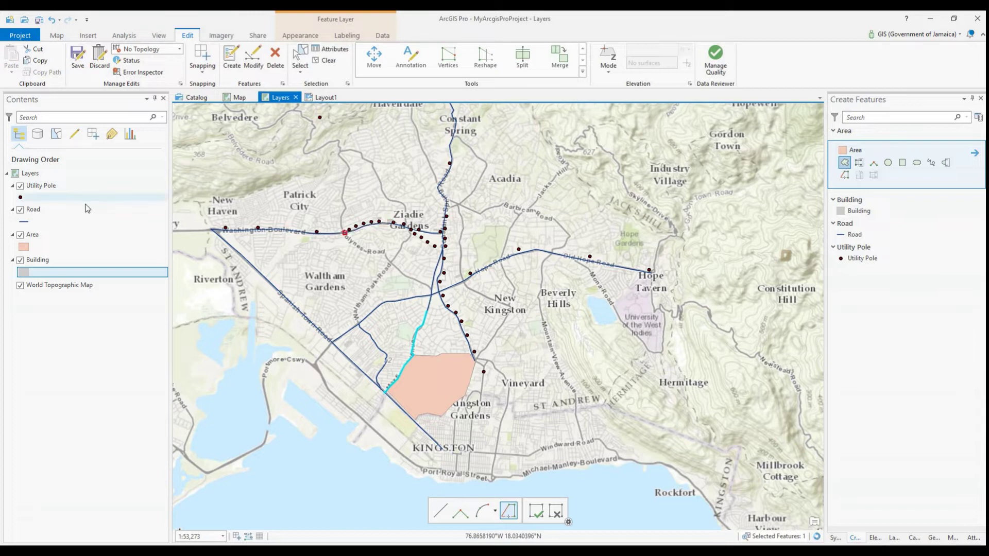
Hide the Utility Pole layer, trace the Area polygon along the surrounding roads to the Washington Boulevard and Spanish Town Road junction, and clear the selection
left_click(20, 186)
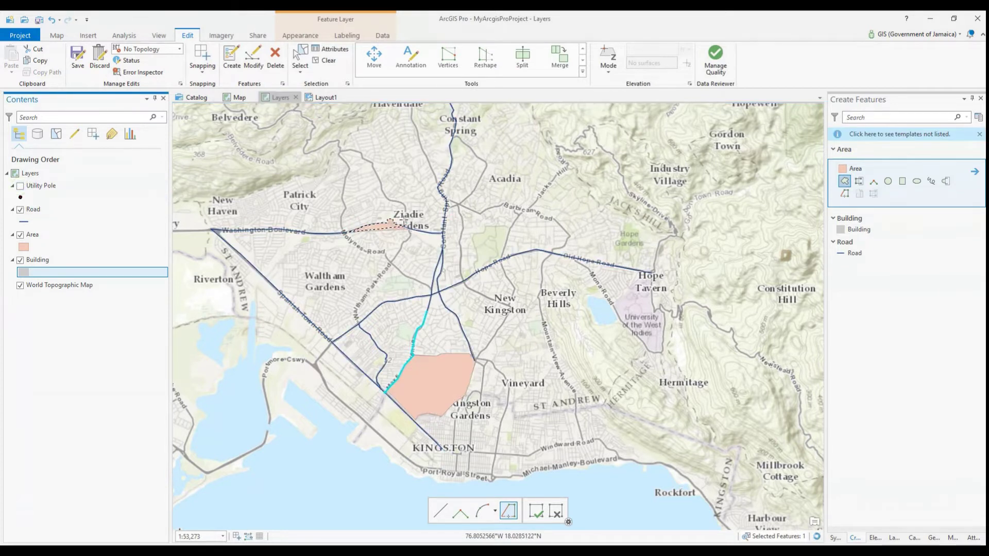
left_click(442, 233)
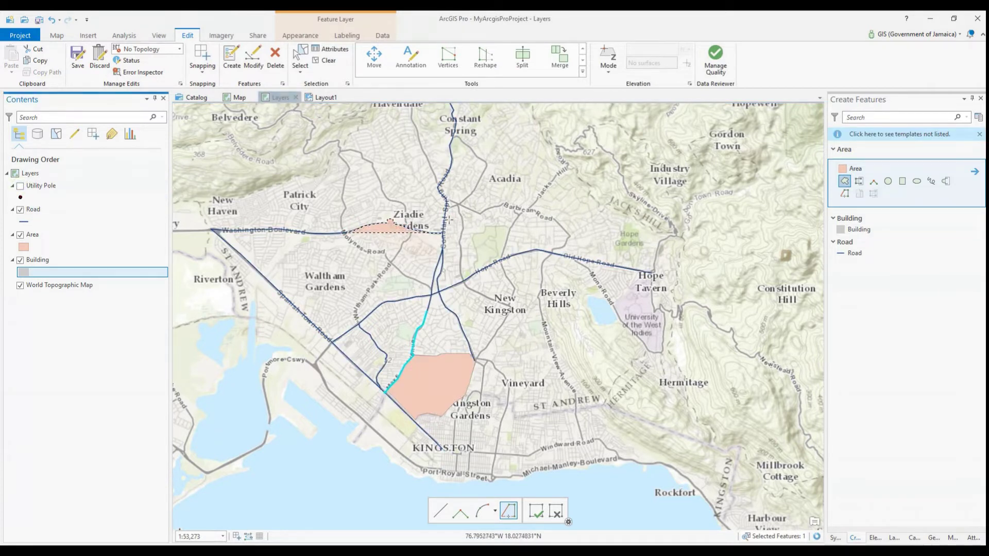
left_click(431, 294)
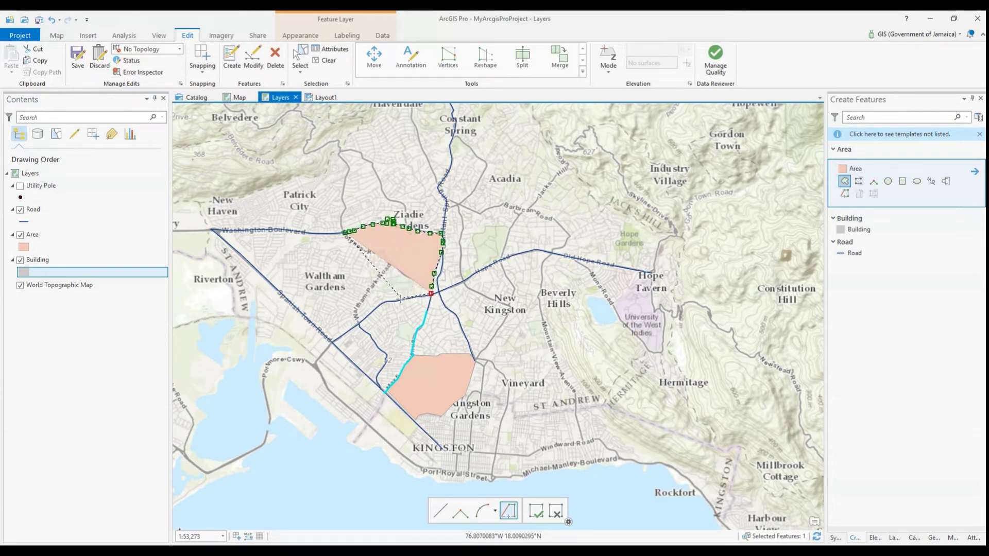
double_click(381, 303)
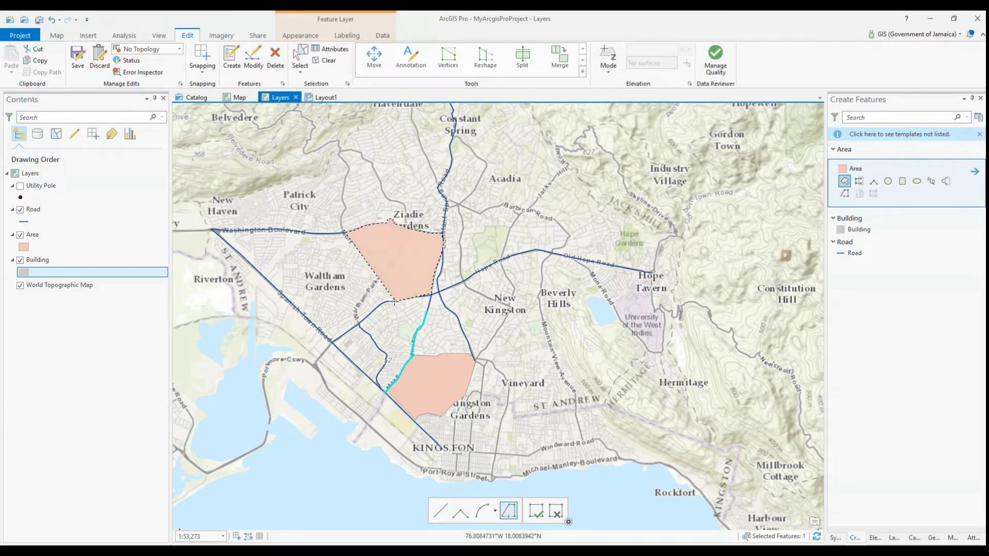
left_click_drag(381, 303, 335, 339)
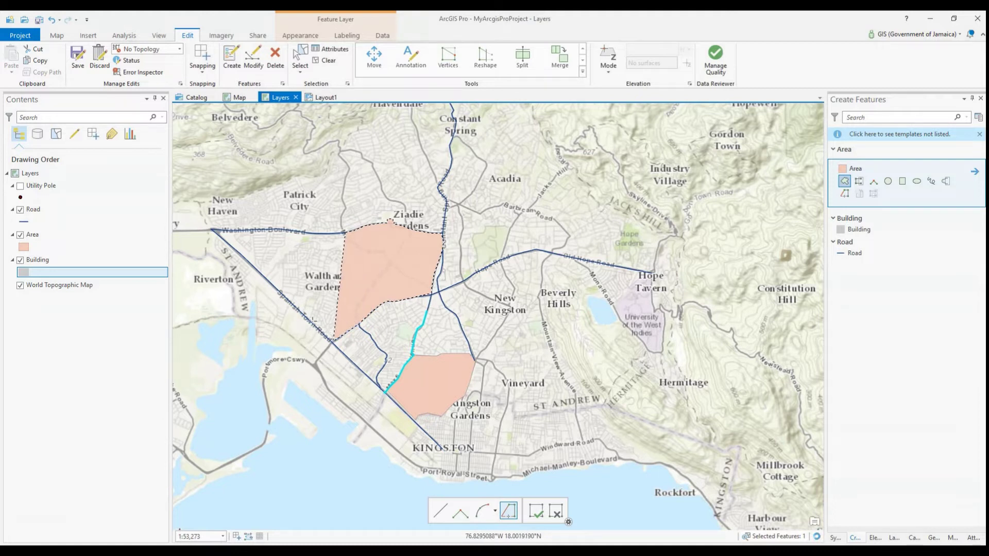
left_click(332, 341)
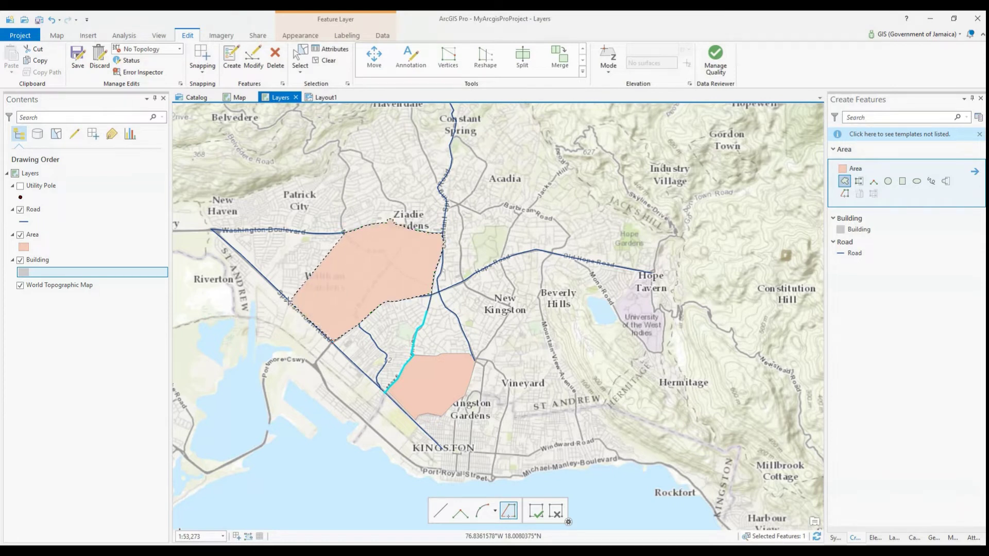
double_click(212, 230)
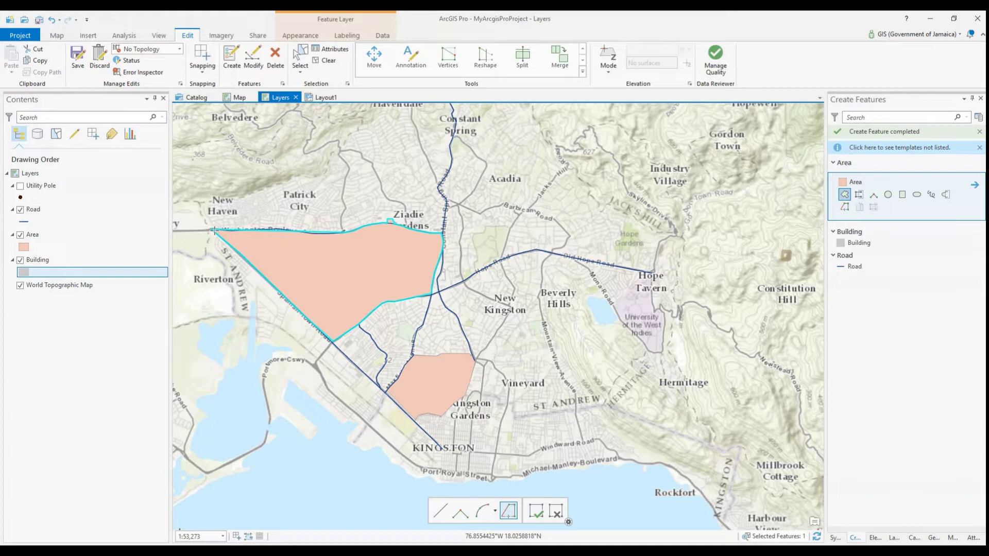
left_click(329, 62)
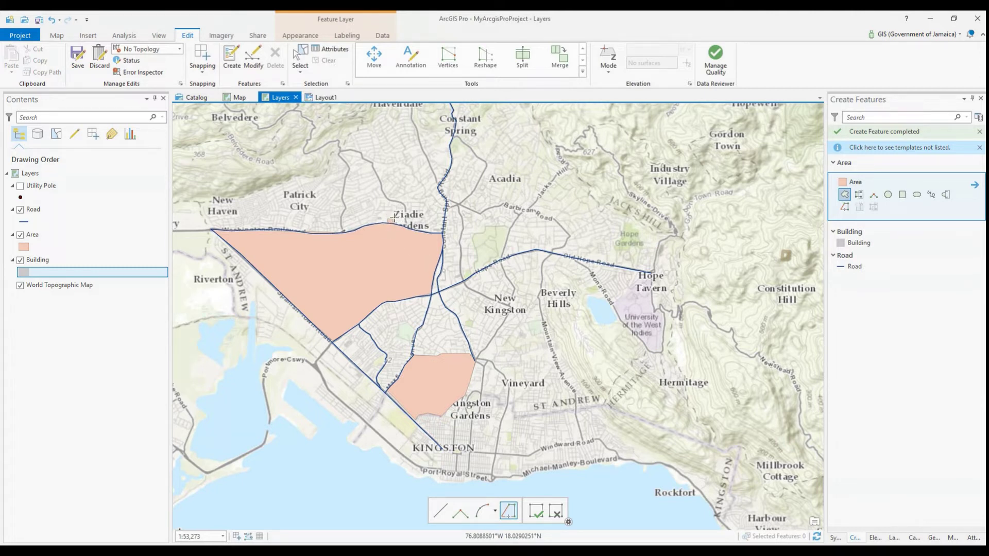
Examine the new area's northern edge at Ziadie Gardens against the building beneath by temporarily hiding the Area layer
scroll(391, 216, "down", 2)
scroll(391, 215, "up", 3)
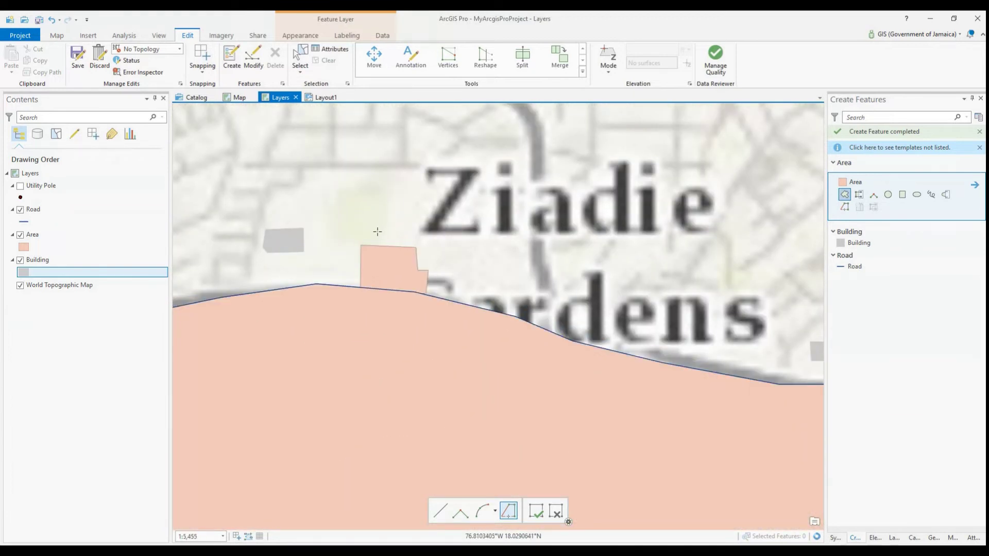
left_click(20, 235)
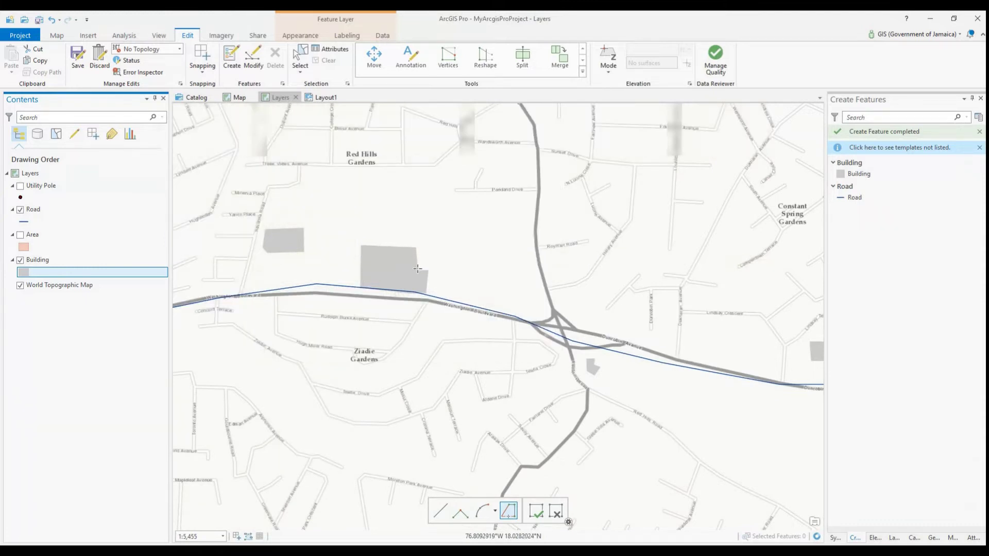
left_click(20, 234)
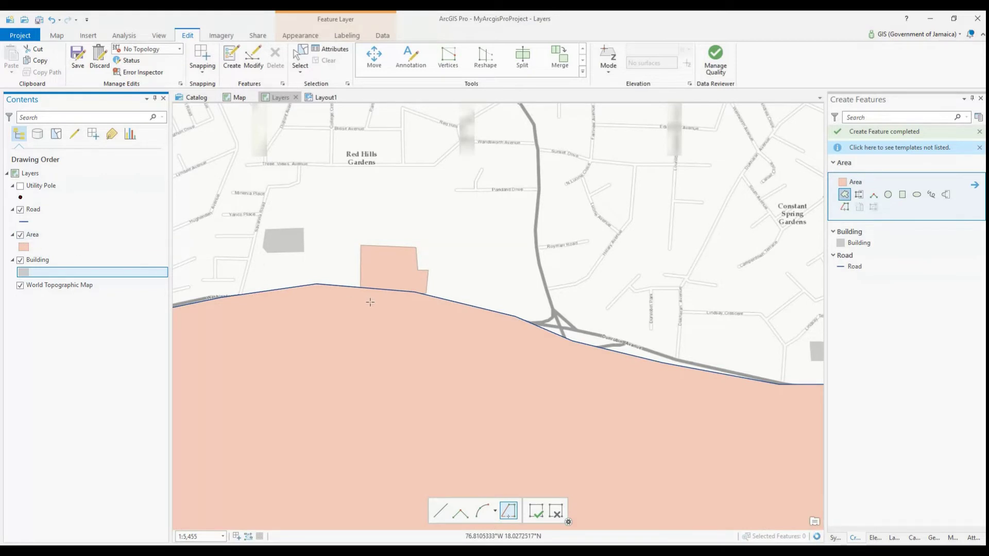
scroll(403, 281, "up", 2)
scroll(402, 281, "down", 7)
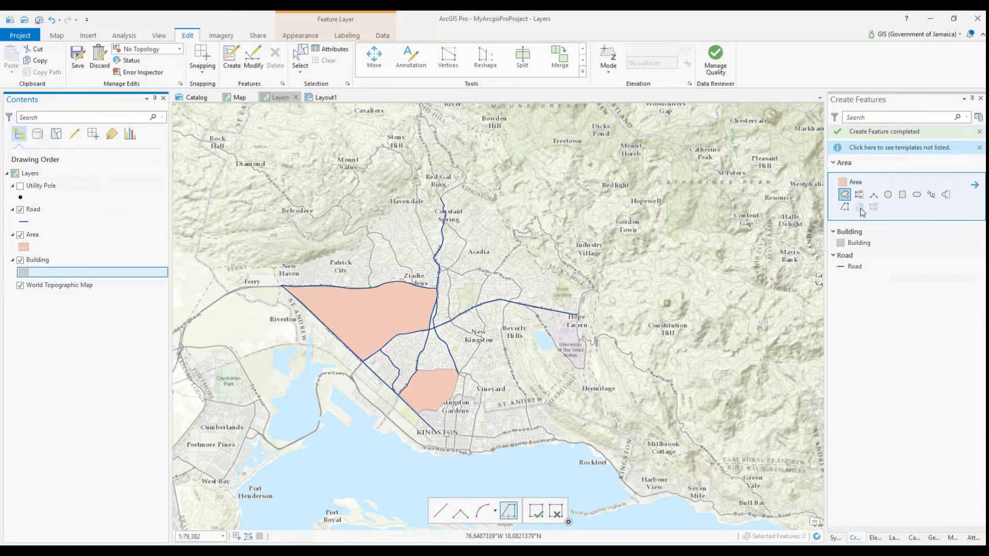
Start another Area polygon with the Polygon tool, placing its first vertex on Hope Road
left_click(847, 268)
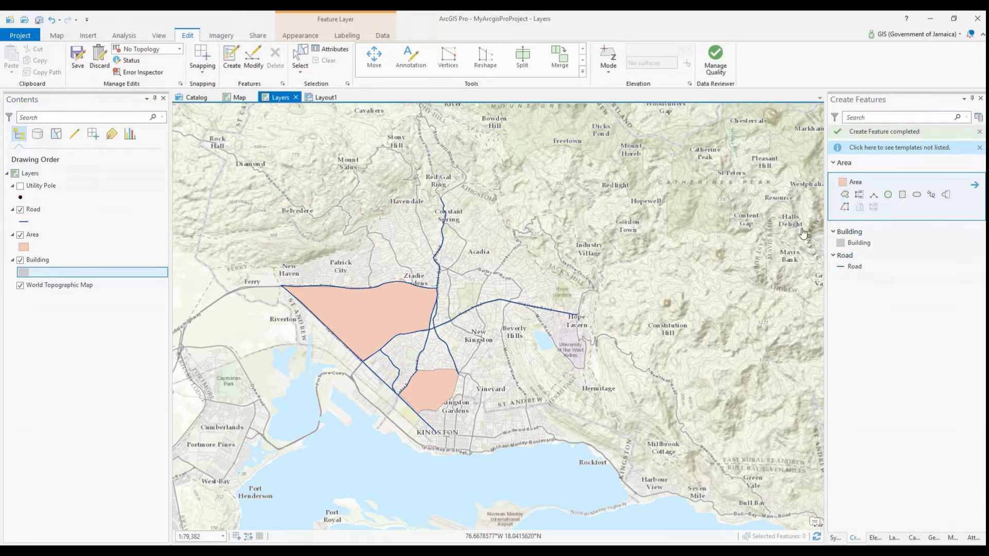
left_click(846, 191)
left_click(845, 181)
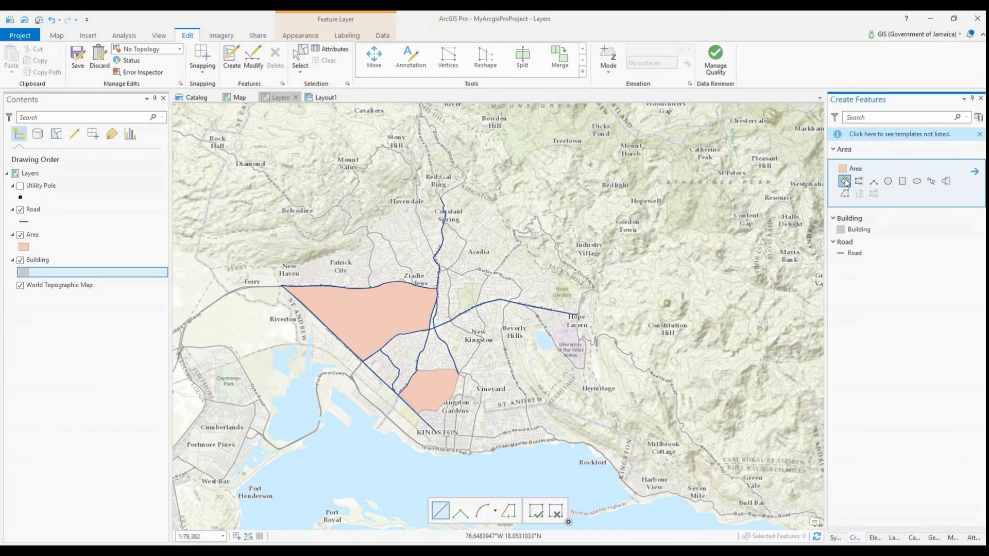
left_click(476, 308)
Set the first segment of the Area polygon from Hope Road by Direction/Distance to N48-21-59E and 100 m
right_click(481, 304)
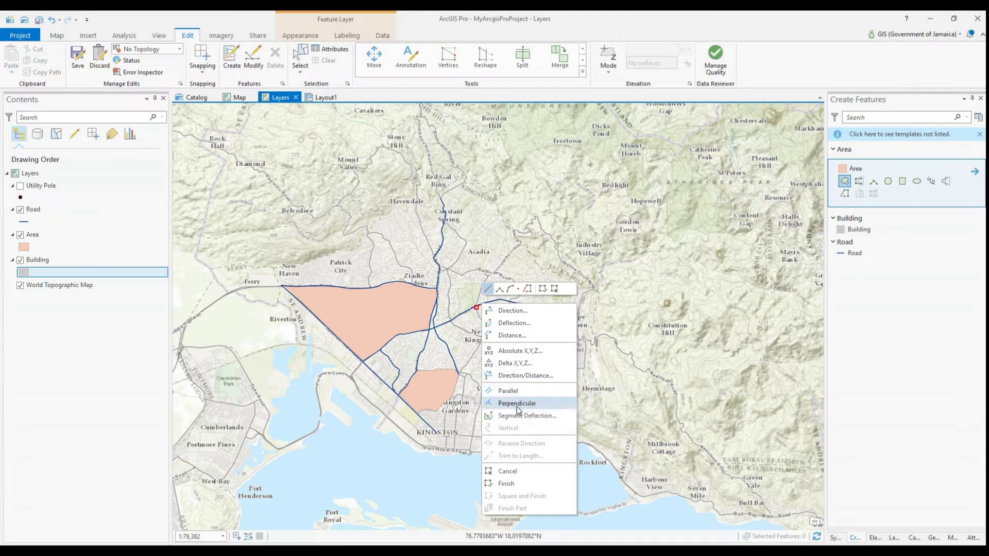
left_click(519, 376)
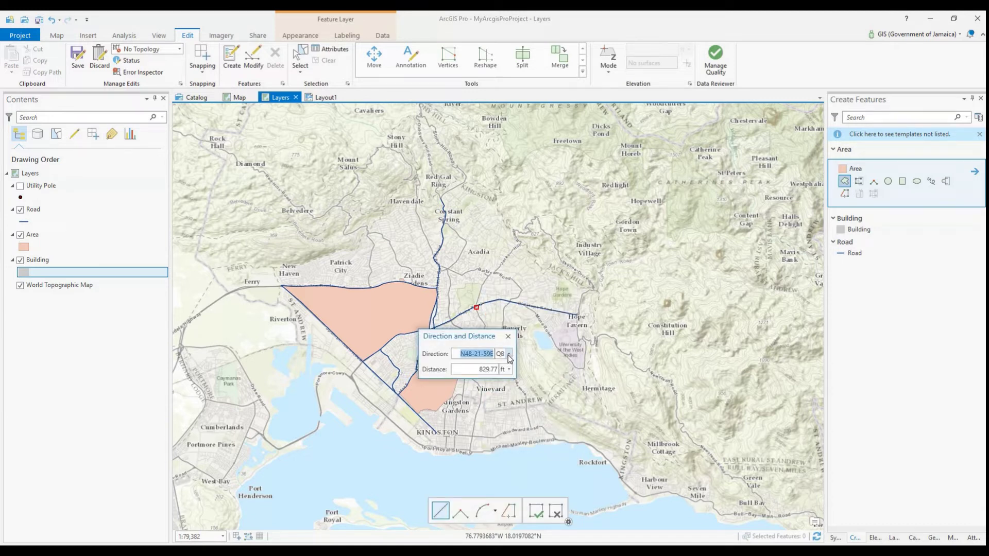
left_click(509, 354)
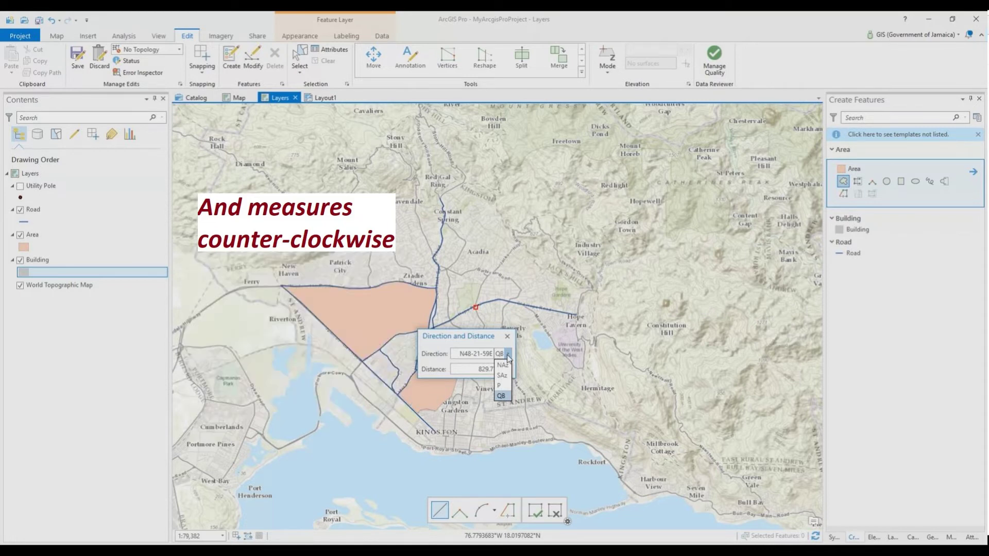
left_click(508, 359)
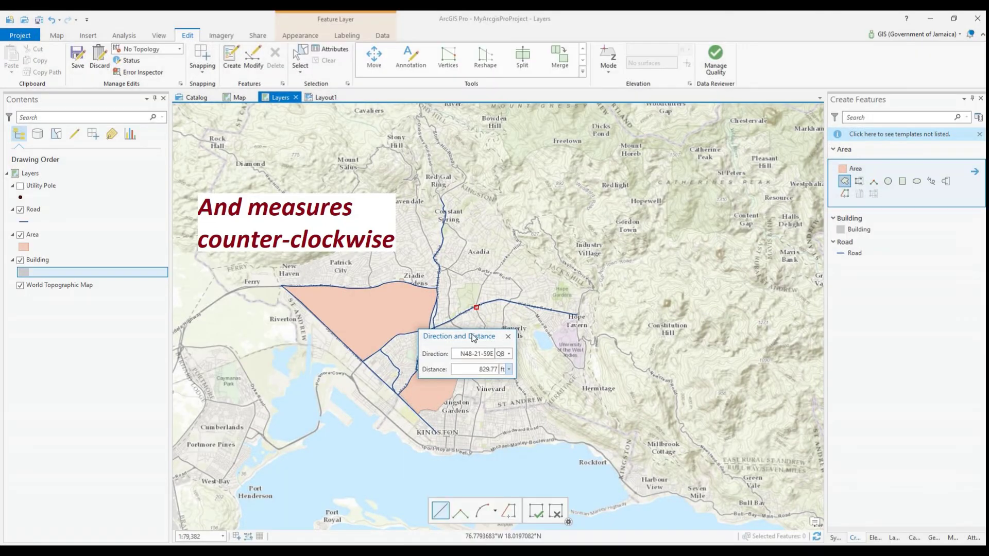
left_click(509, 355)
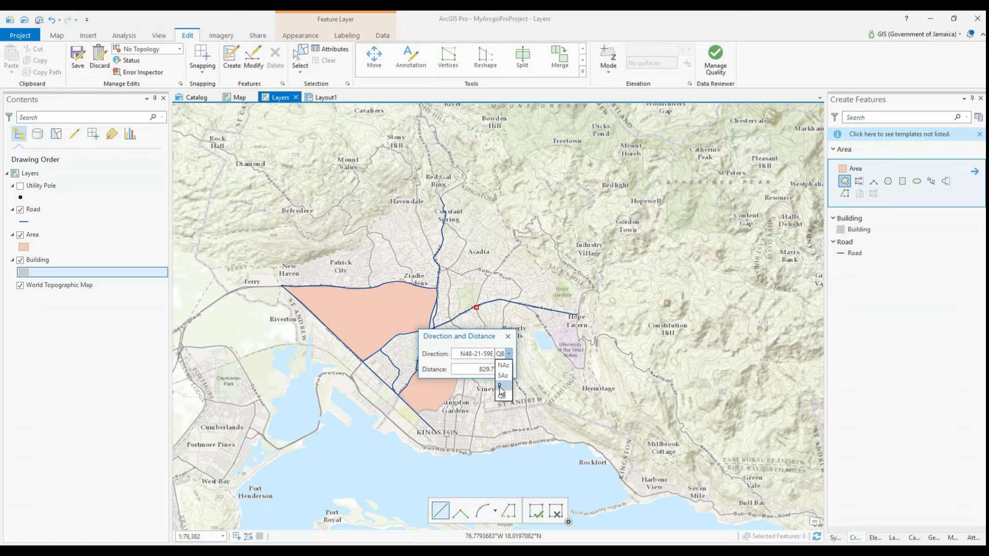
left_click(508, 355)
left_click(506, 373)
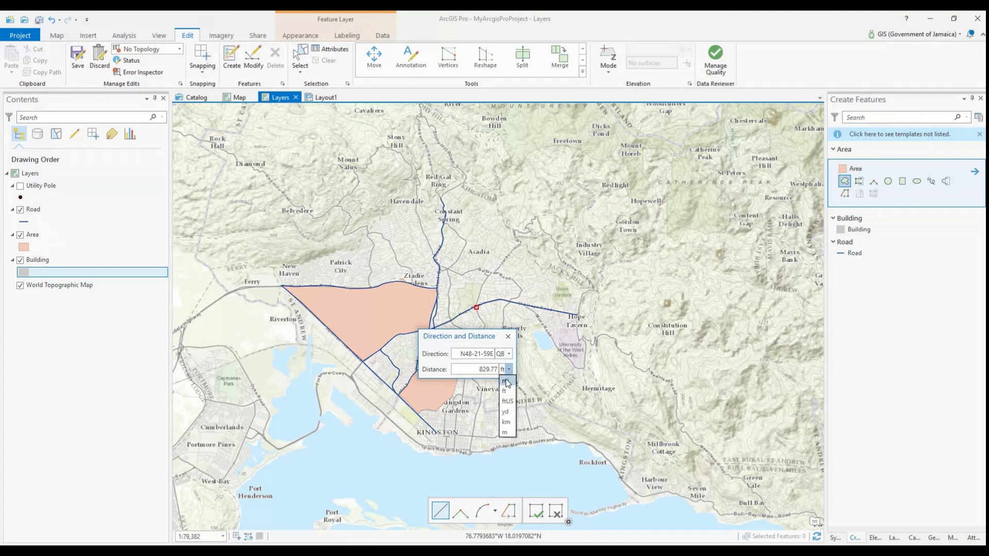
left_click(506, 432)
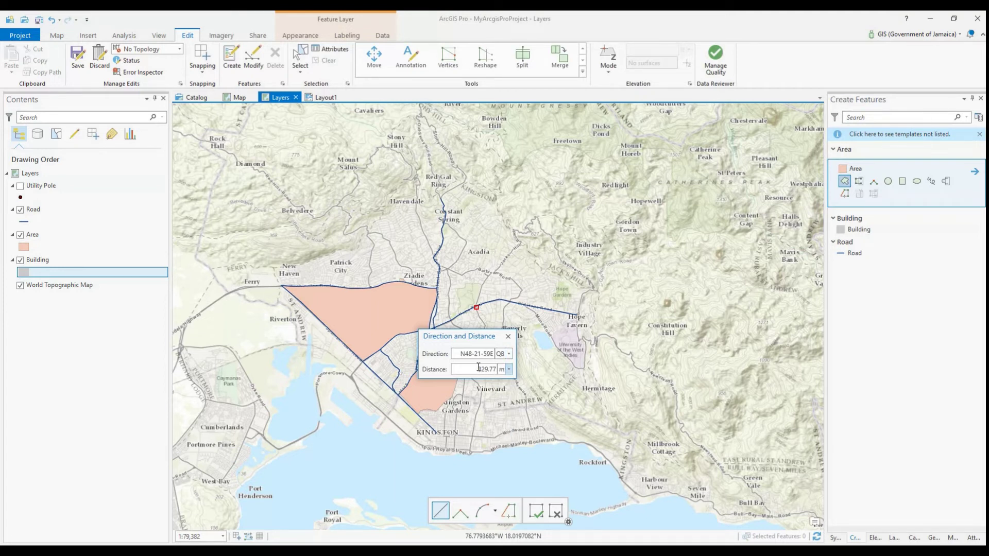
left_click_drag(479, 368, 497, 369)
type("100")
key("Return")
Add a 537.35 m segment in direction N29-25-00E and finish the Area polygon between Hope Road and E Kings House Road
scroll(475, 300, "up", 5)
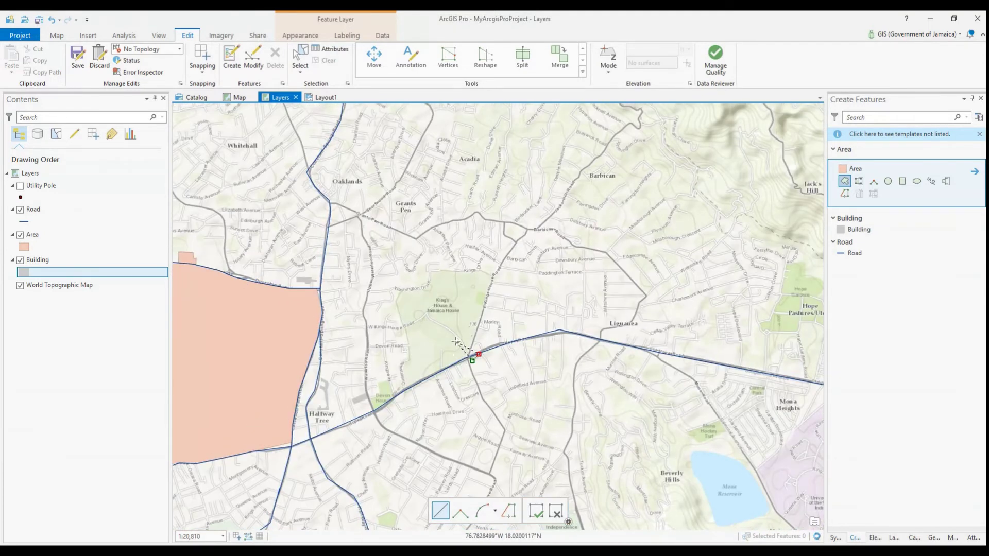
scroll(456, 342, "up", 2)
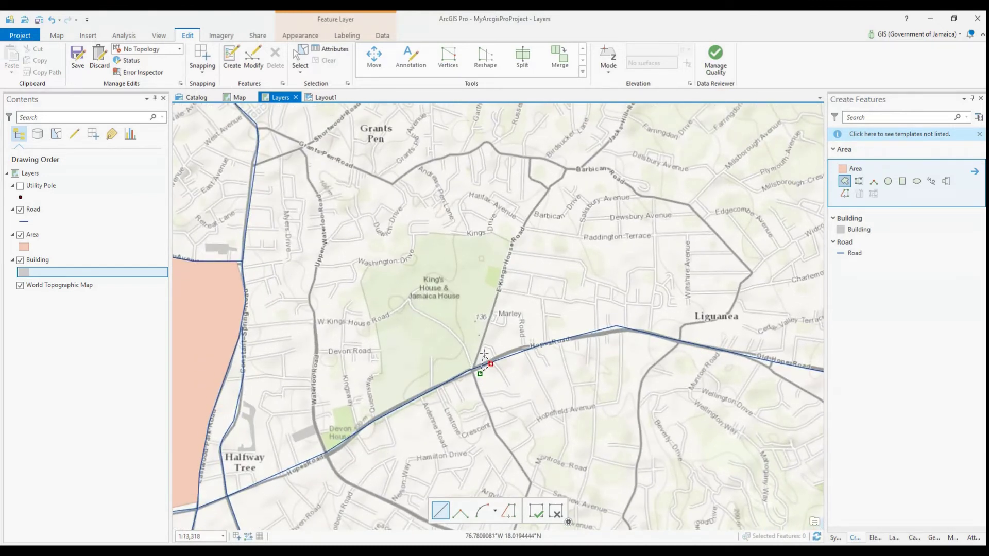
right_click(479, 343)
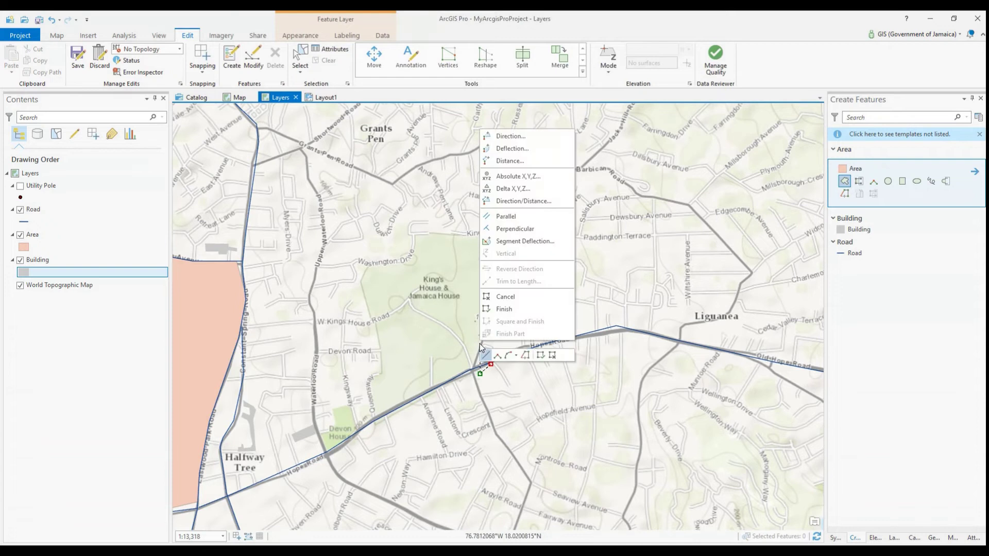
left_click(516, 200)
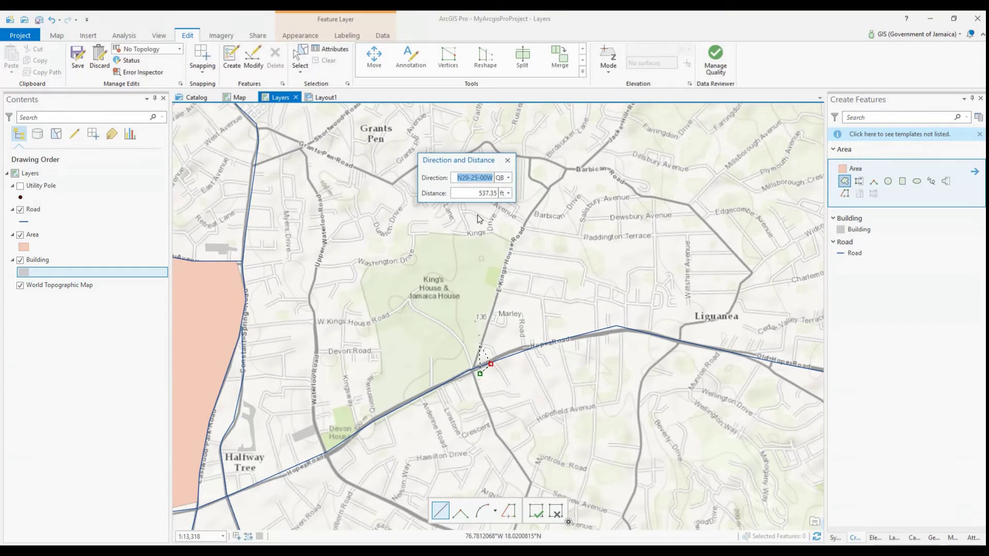
left_click(508, 194)
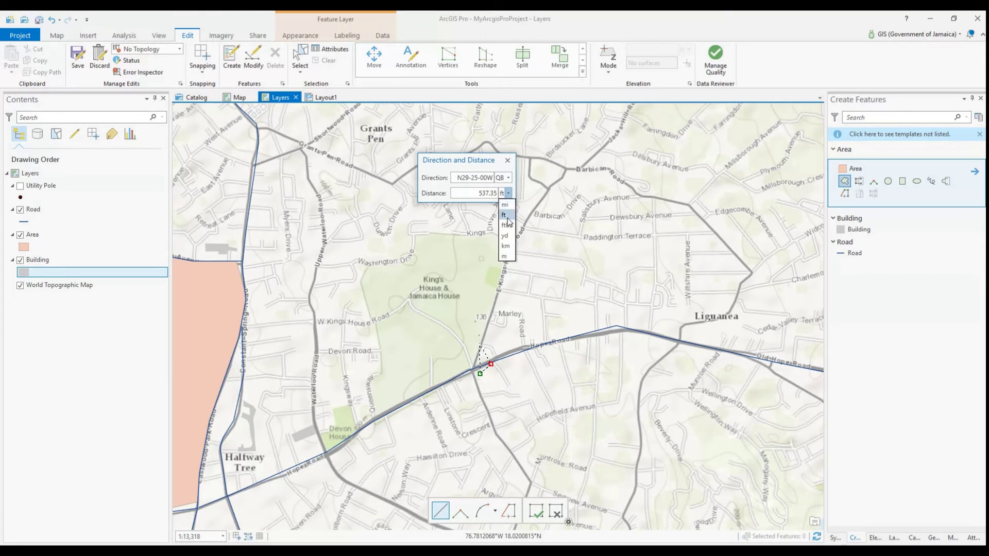
left_click(505, 257)
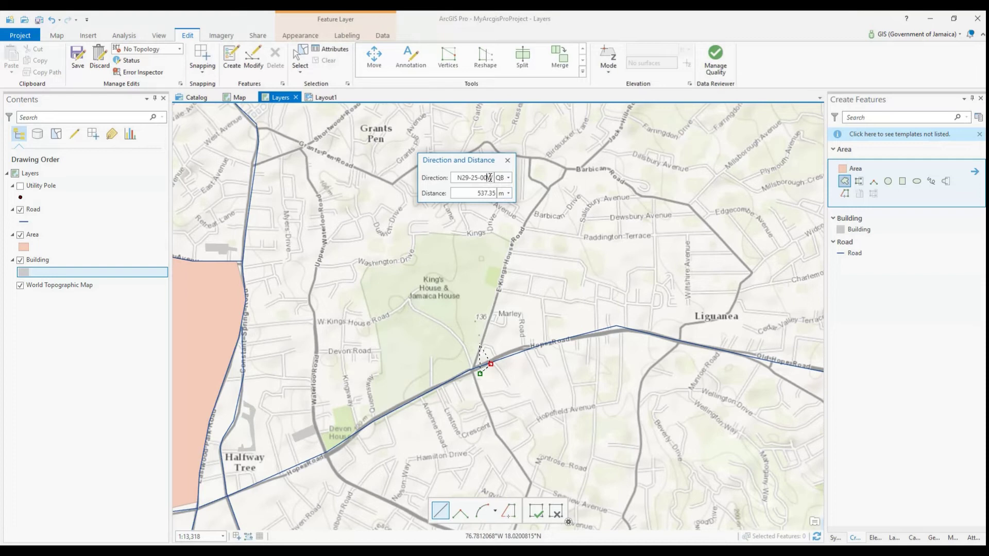
left_click_drag(487, 178, 496, 181)
type("E")
key("Return")
key("F2")
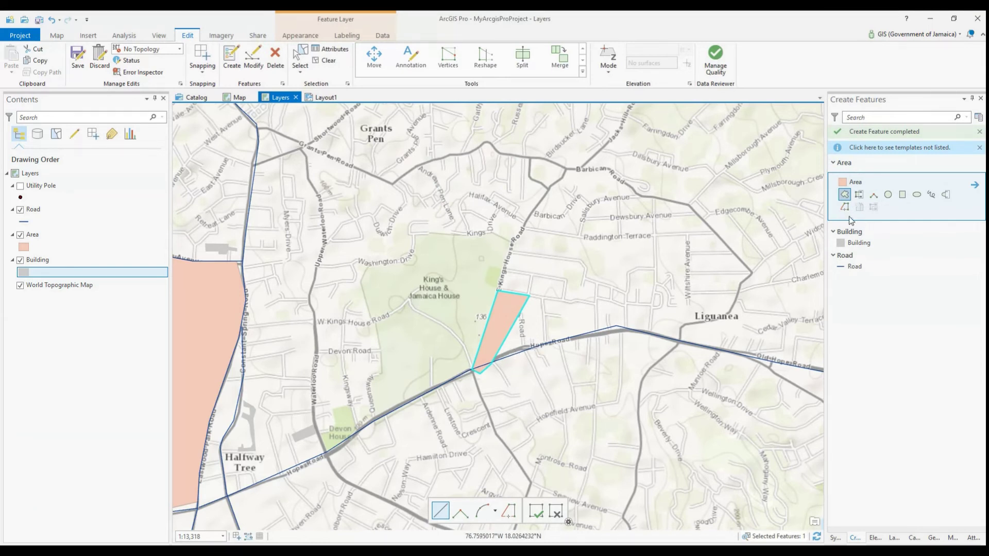
Start a Road line at the bend of Grants Pen Road and constrain its direction to N0-00-00E
left_click(843, 267)
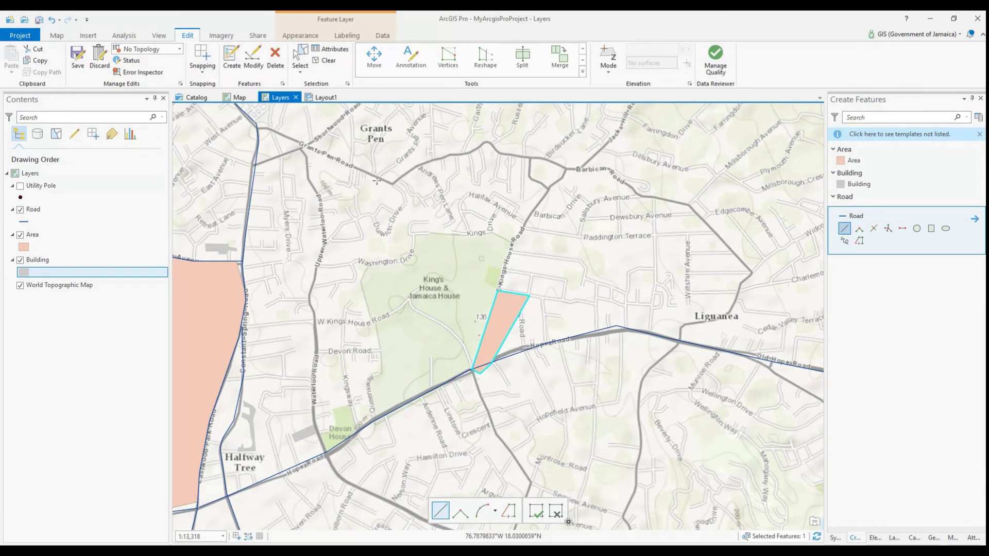
left_click(393, 185)
right_click(421, 166)
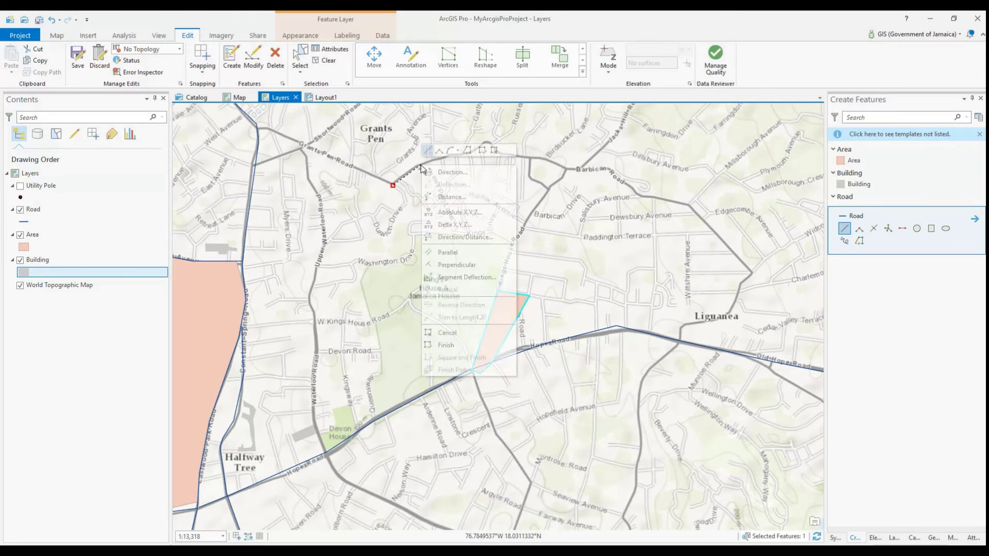
left_click(452, 172)
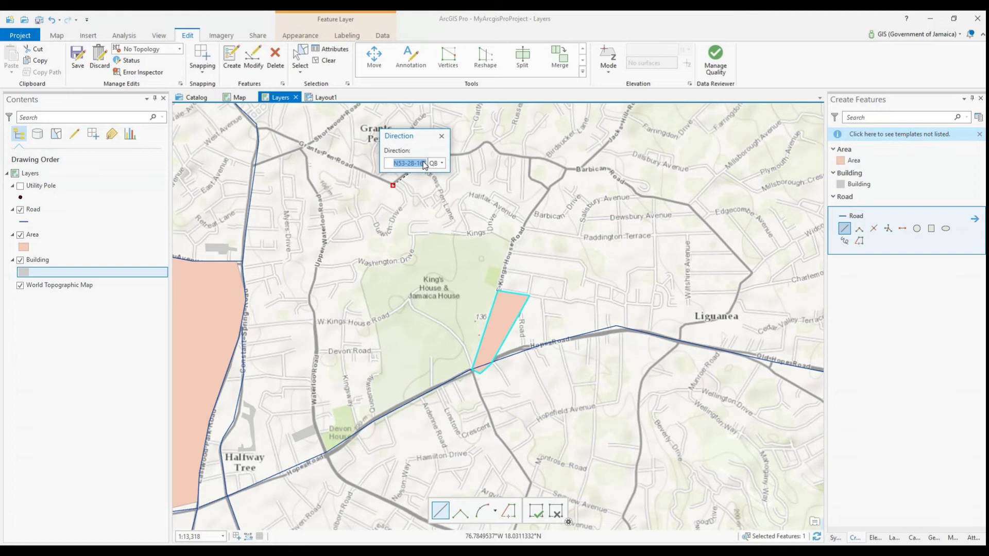
left_click(399, 164)
left_click_drag(400, 163, 420, 165)
type("0")
key("Return")
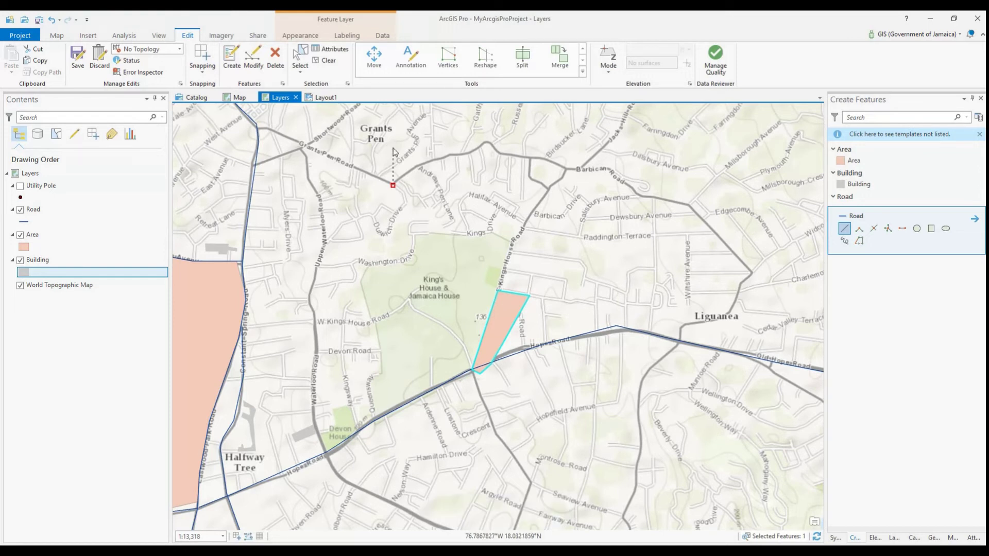
Change the direction constraint of the Road line to N88-00-00E
right_click(393, 147)
left_click(420, 156)
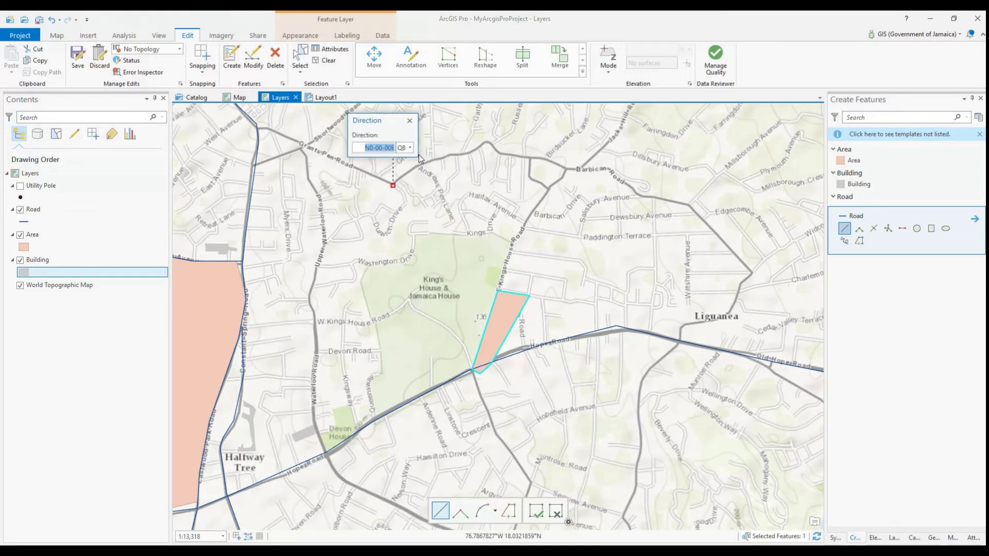
left_click(372, 149)
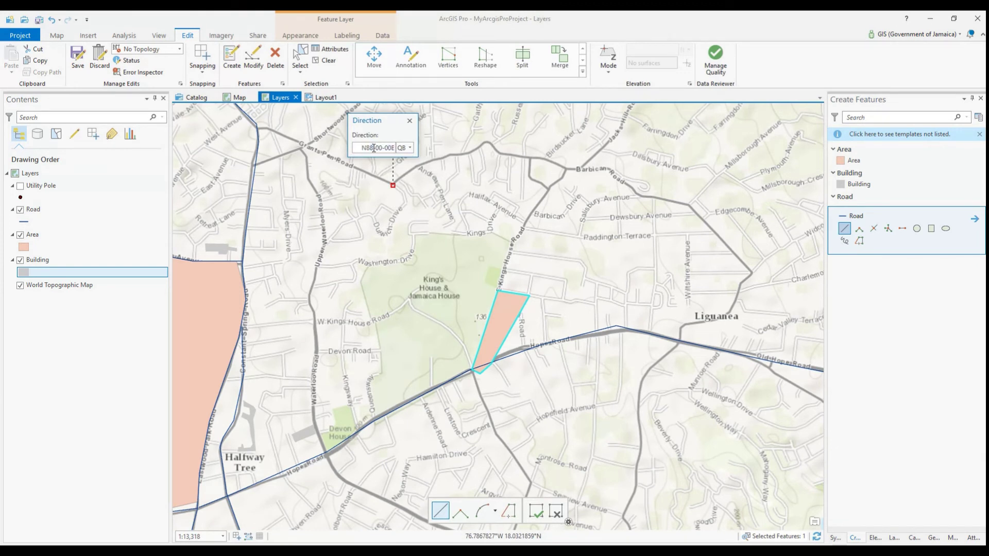
key("Return")
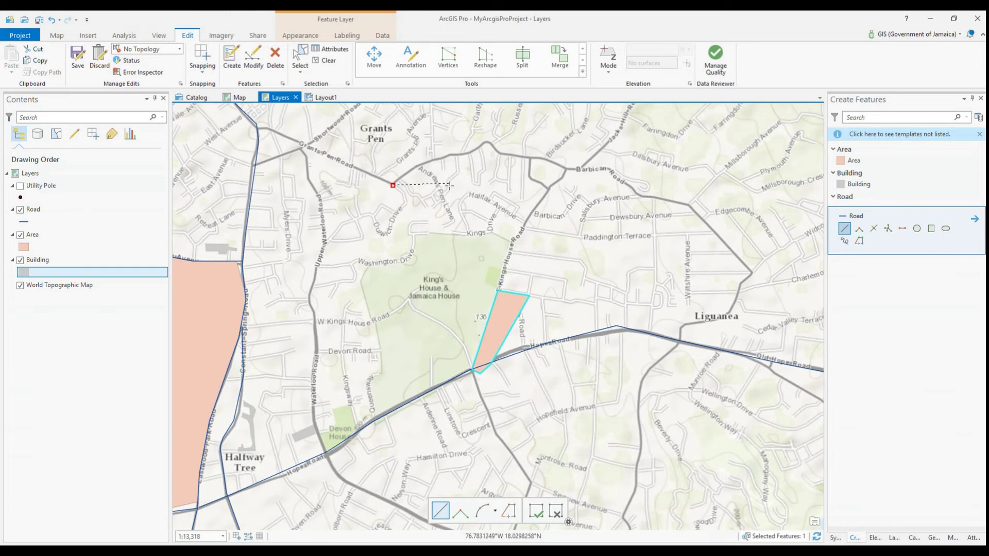
Reopen the Road line's direction constraint and switch its direction type to SAz and then P
right_click(412, 184)
left_click(434, 192)
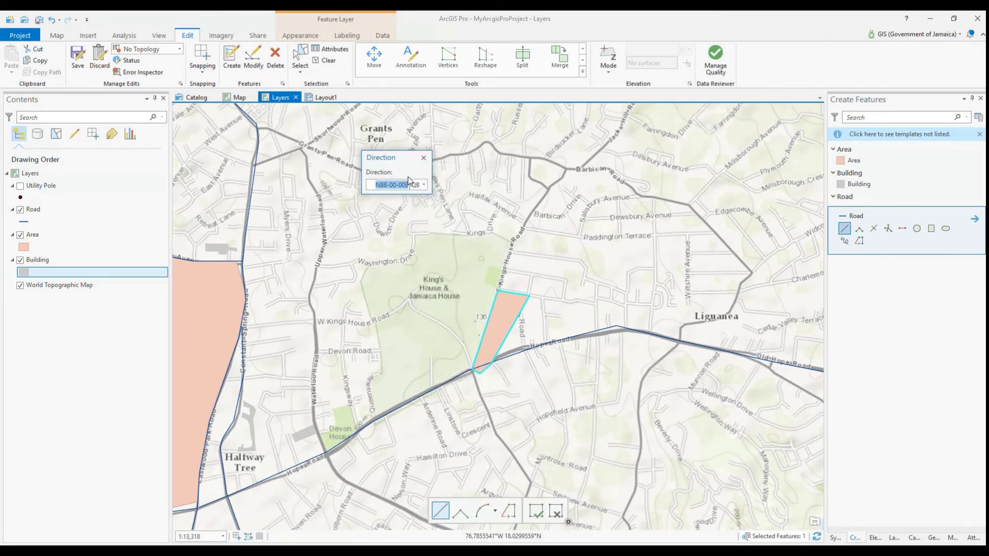
left_click(422, 186)
left_click(423, 185)
left_click(423, 196)
left_click(424, 186)
left_click(424, 186)
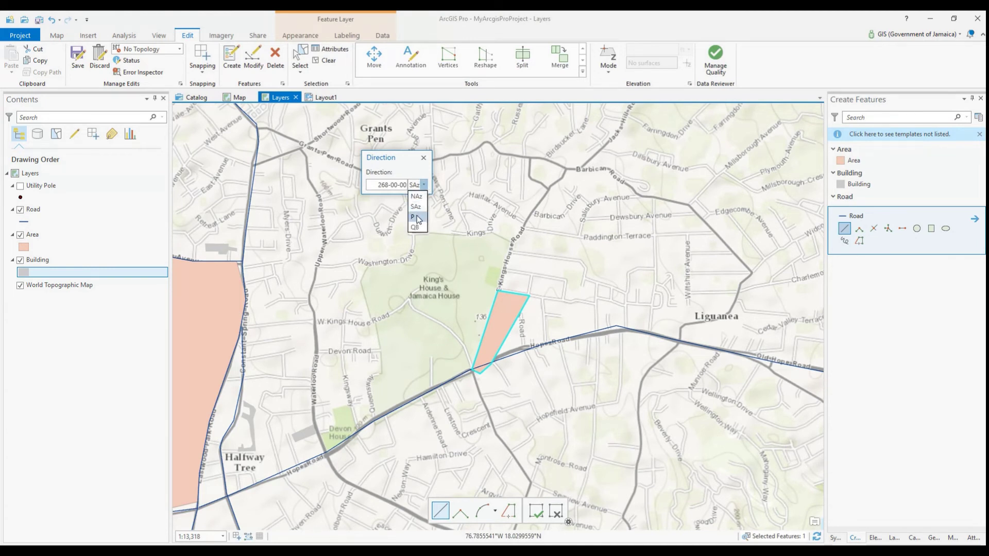
left_click(417, 217)
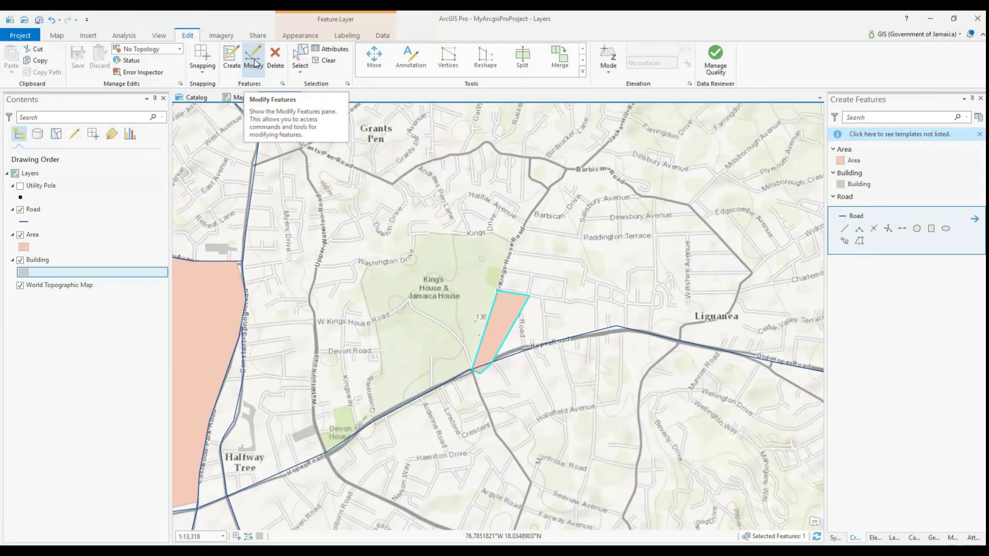
Open the Modify Features tools, try Edit Vertices on the small Area polygon, and switch to the Reshape tool
left_click(254, 63)
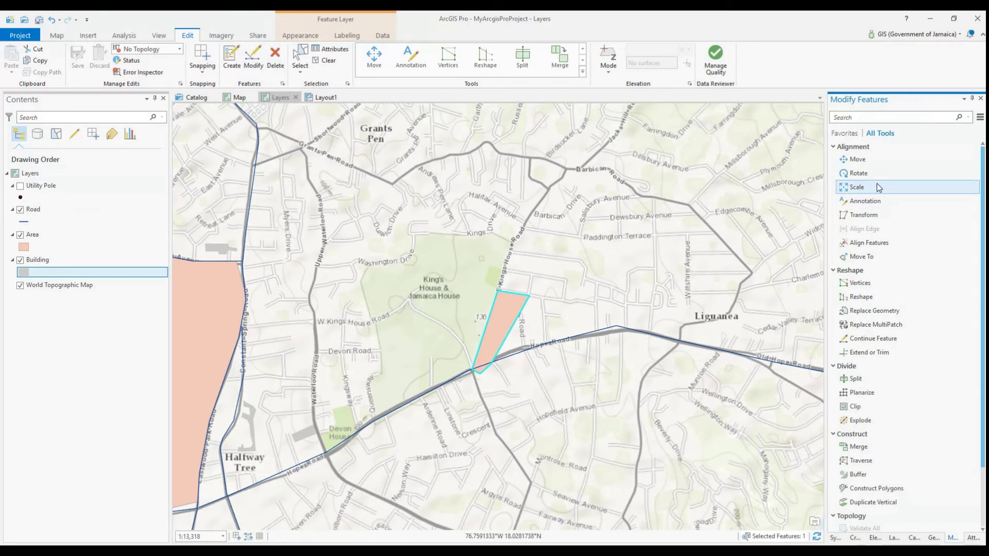
left_click(300, 57)
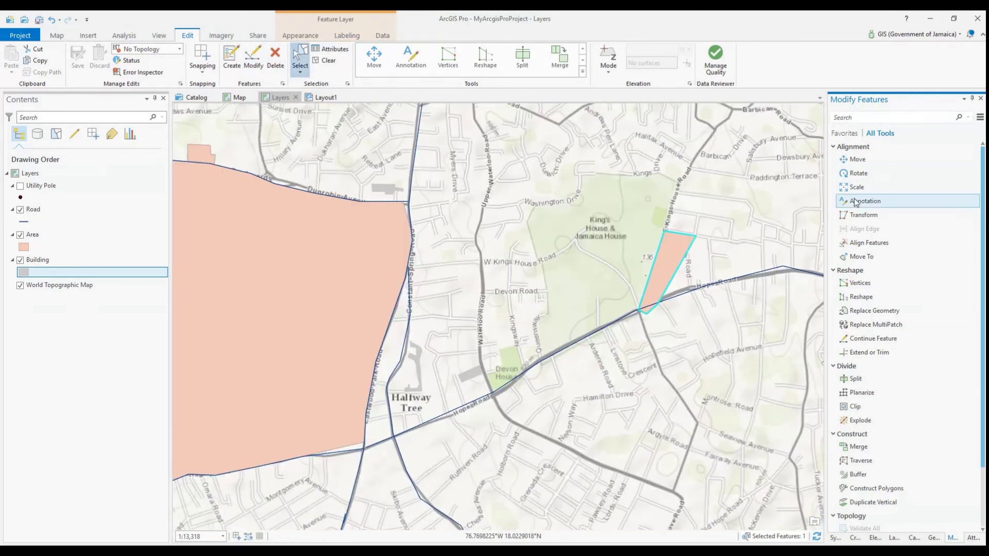
left_click(859, 285)
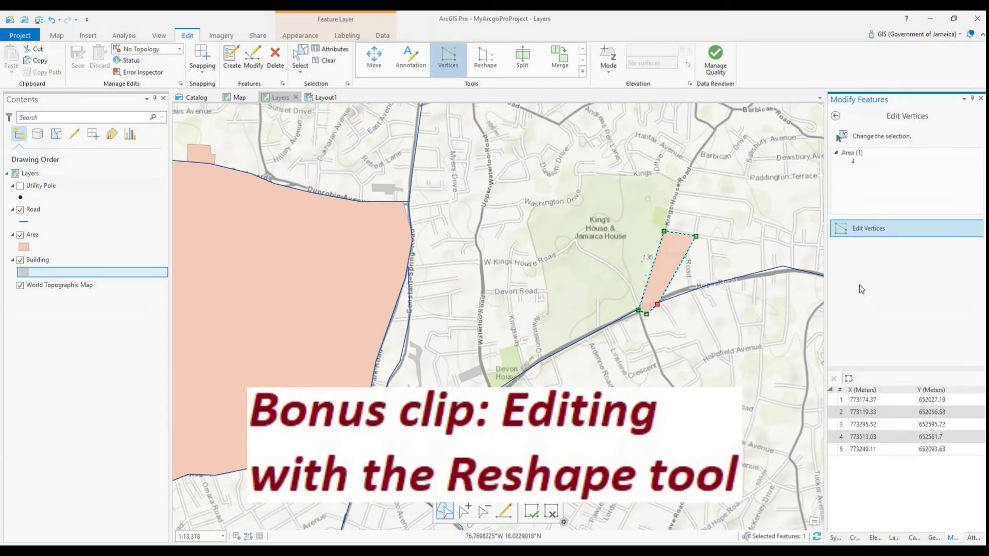
left_click(836, 116)
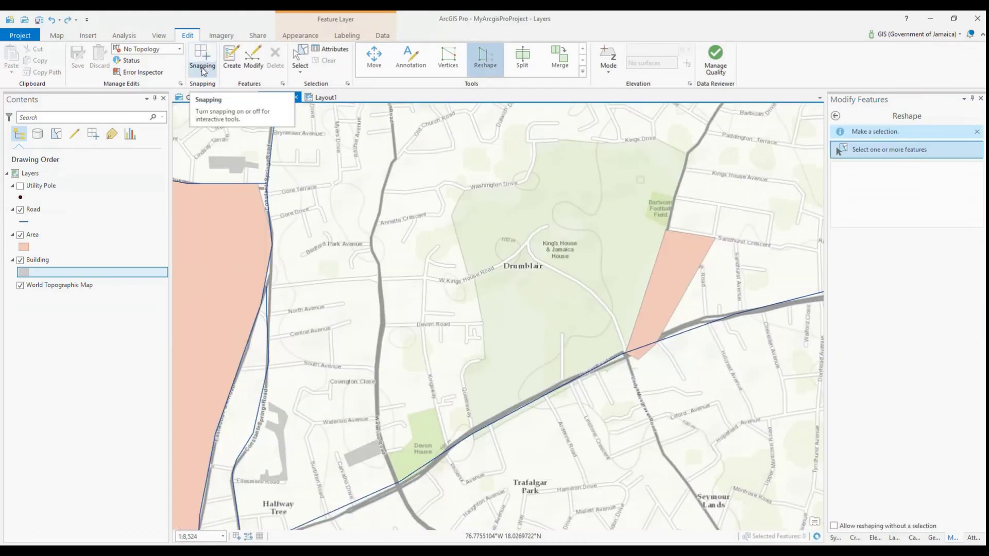
Turn snapping on and select the small Area polygon beside E Kings House Road for reshaping
left_click(202, 69)
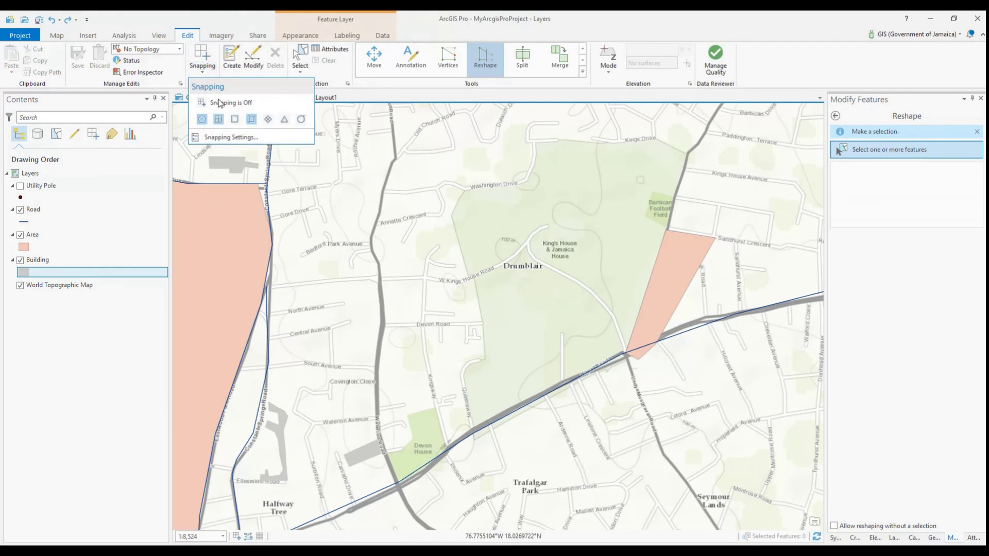
left_click(203, 104)
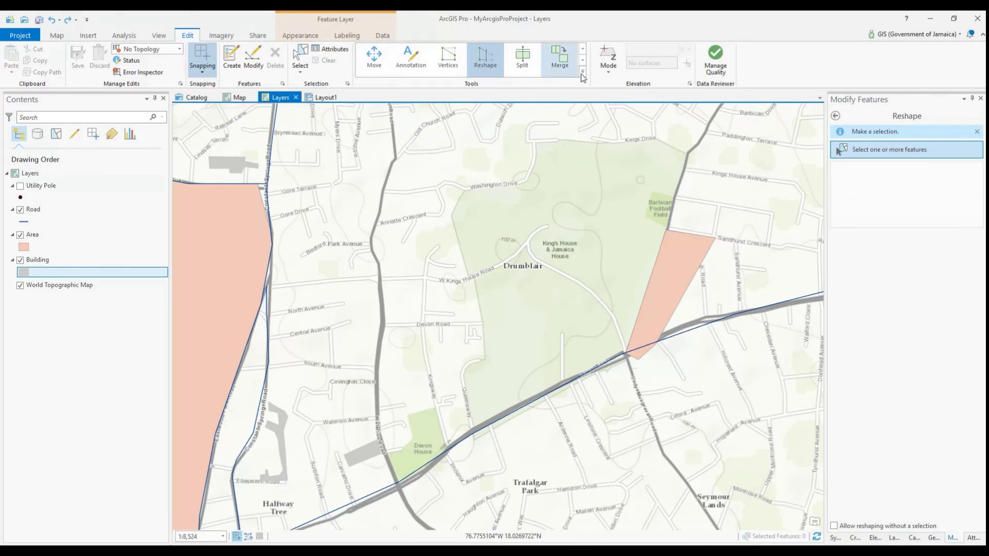
left_click(858, 151)
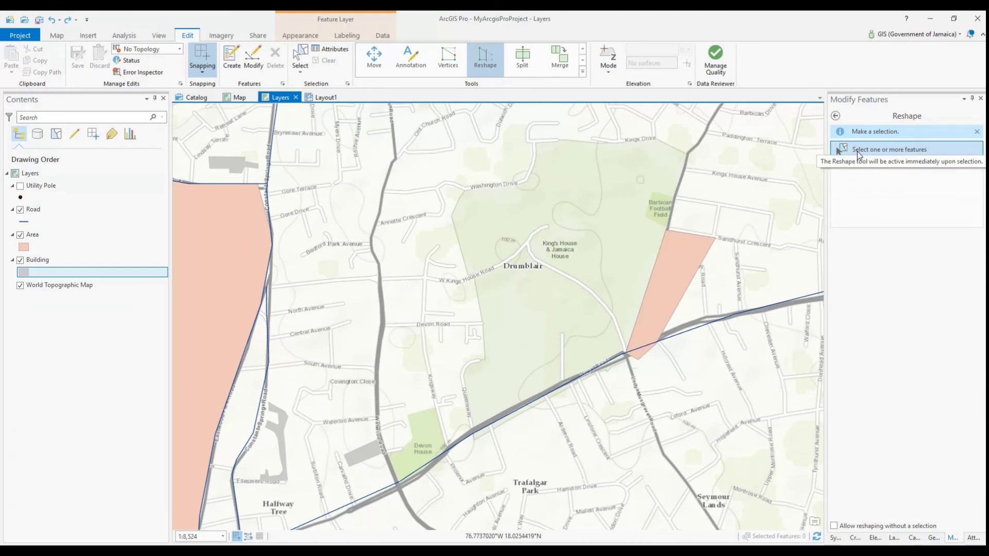
left_click(687, 262)
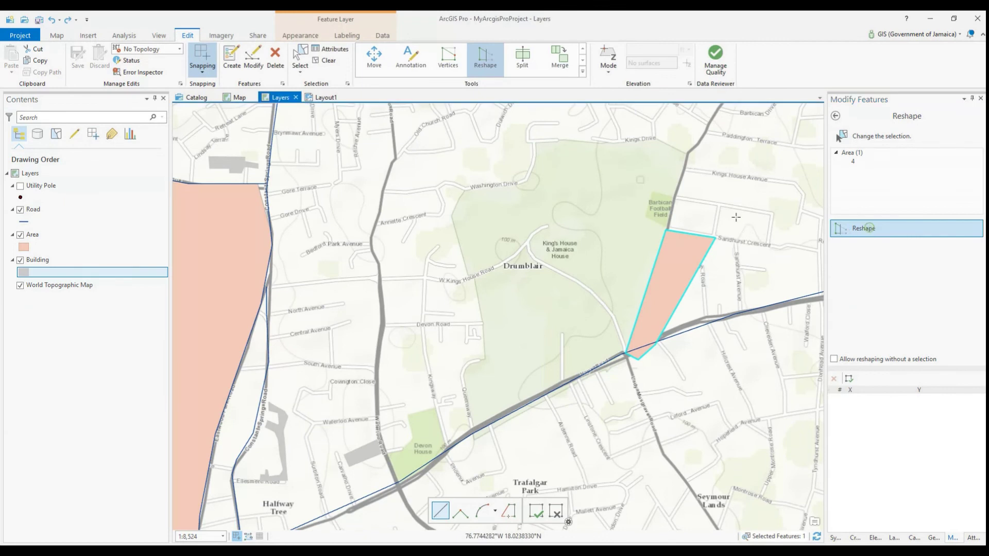
Start the reshape line at the small Area polygon's northwest corner, tracing the road north past Barbican Football Field and west along Kings Drive
left_click(665, 230)
left_click(678, 181)
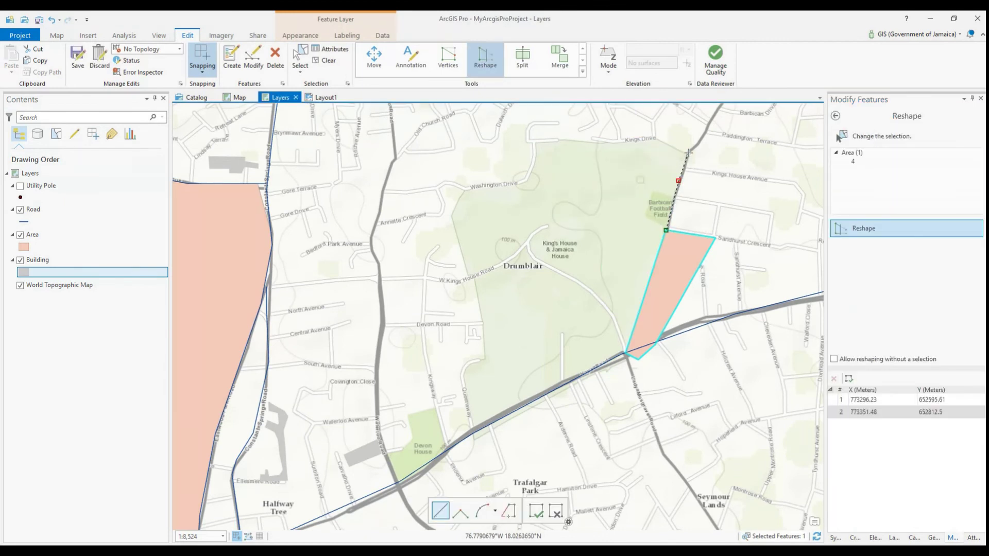
left_click(689, 152)
left_click(667, 147)
left_click(650, 138)
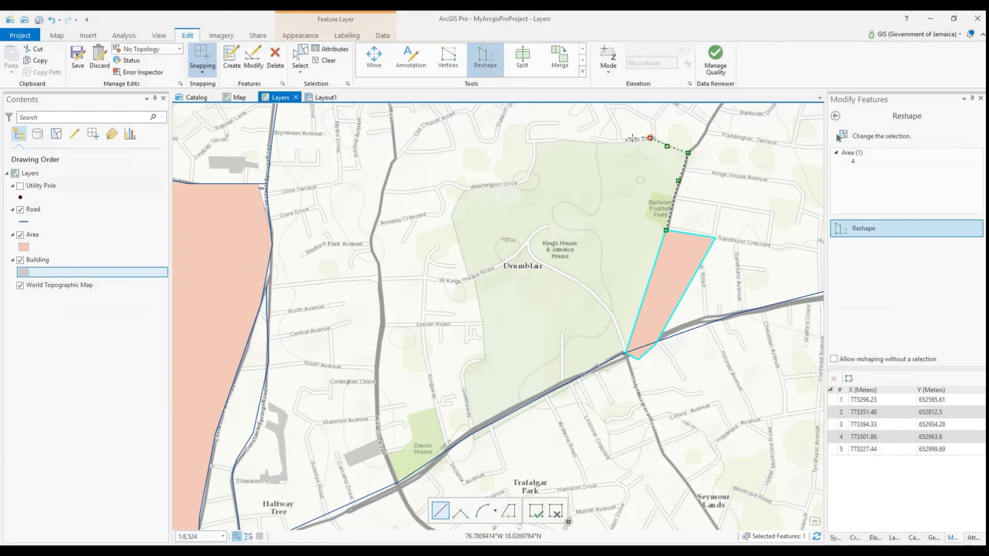
left_click(623, 143)
left_click(596, 140)
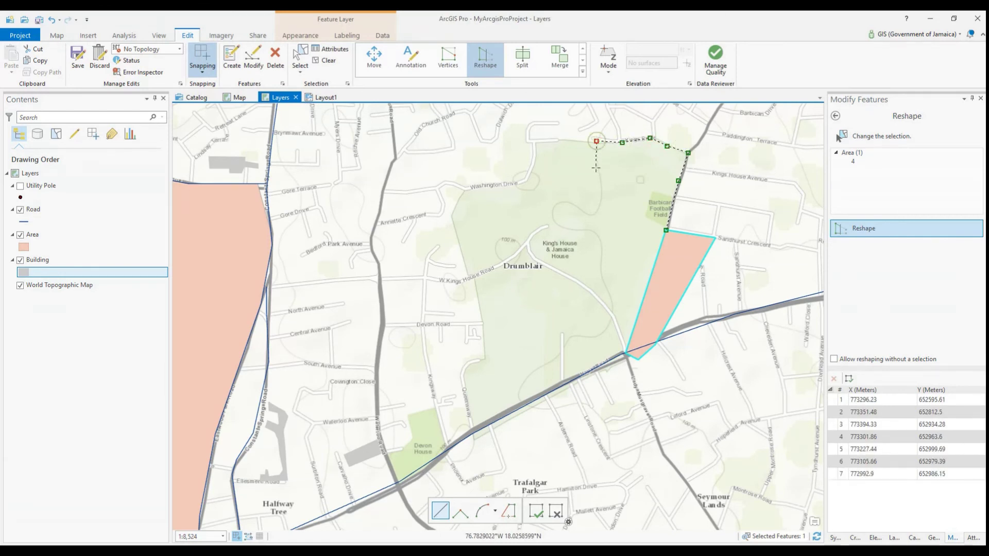
Continue the reshape line south from Kings Drive through the park, looping west around the ground just north of the King's House label
left_click(599, 172)
left_click(602, 195)
left_click(598, 210)
left_click(591, 214)
left_click(571, 201)
left_click(560, 204)
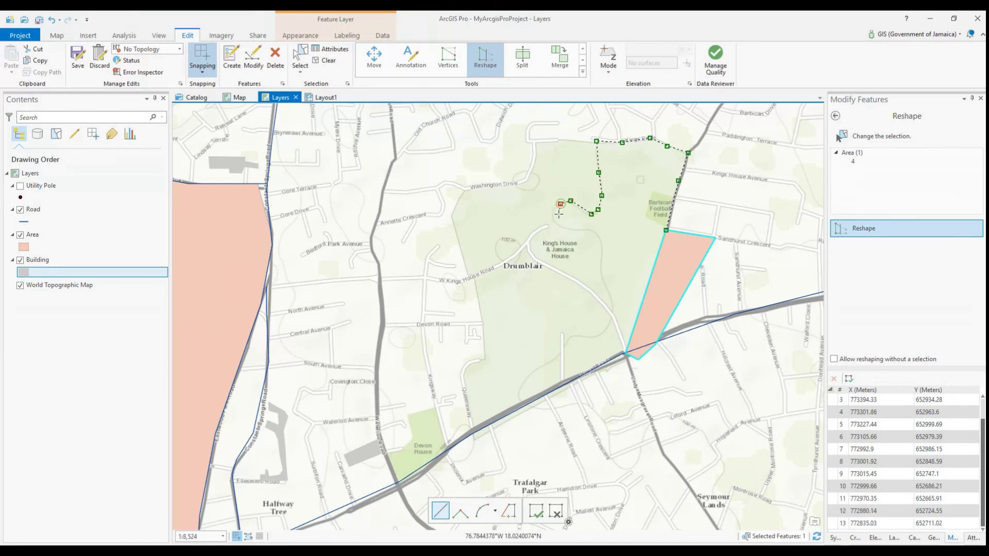
left_click(553, 217)
left_click(568, 229)
left_click(589, 231)
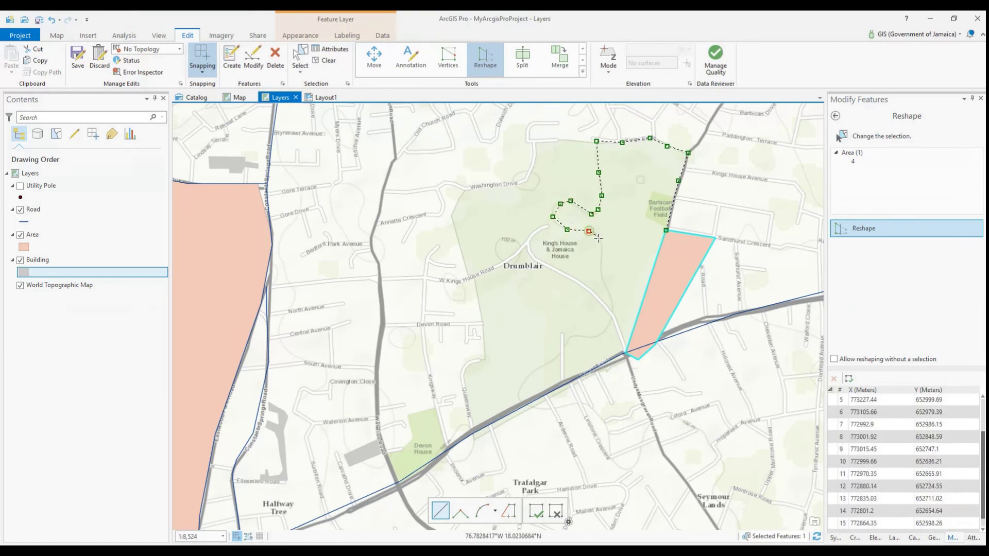
Extend the reshape line southeast past King's House to the Area polygon's southwest corner at the main road and finish the reshape
left_click(600, 243)
left_click(603, 259)
left_click(603, 274)
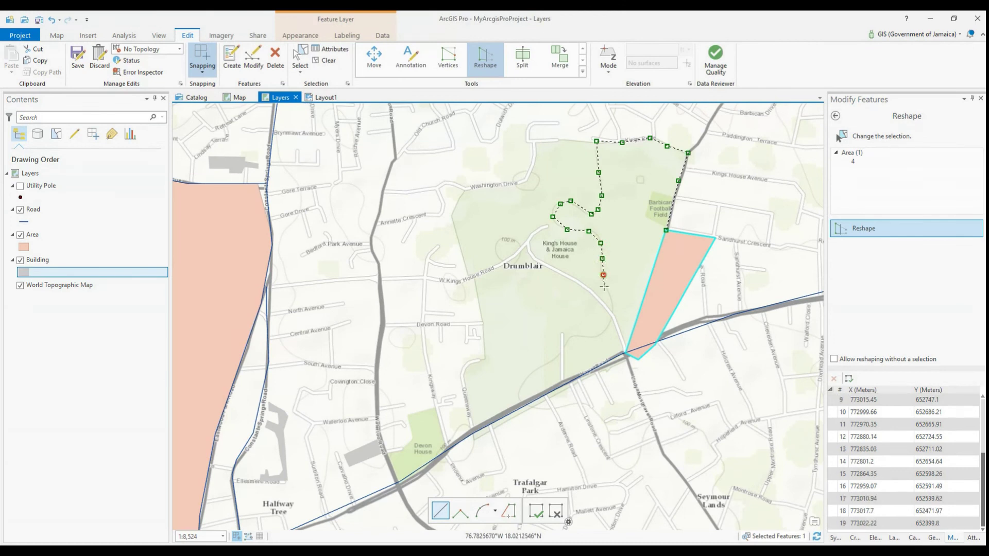
left_click(608, 298)
left_click(612, 312)
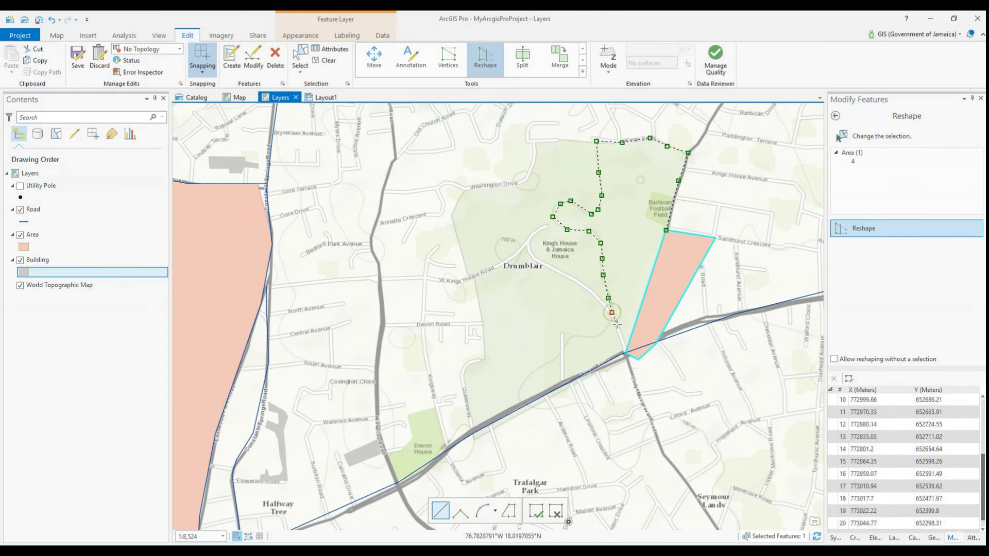
left_click(619, 333)
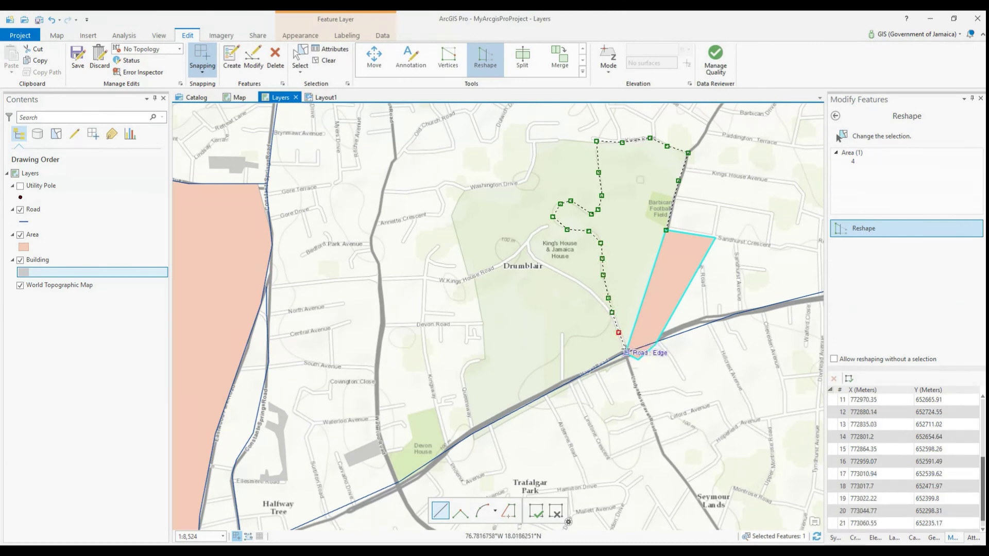
double_click(626, 346)
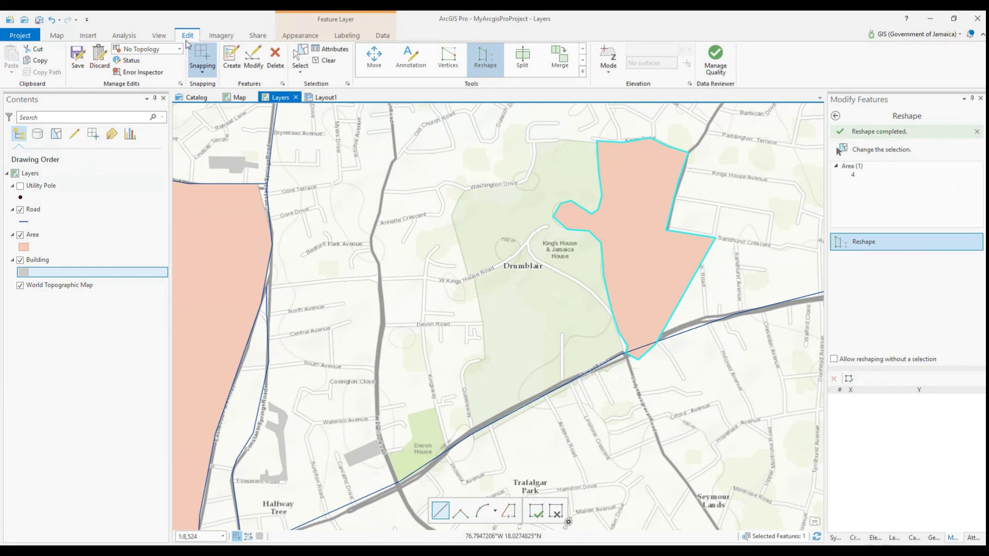
Save all edits and return to the full list of Modify Features tools
left_click(77, 63)
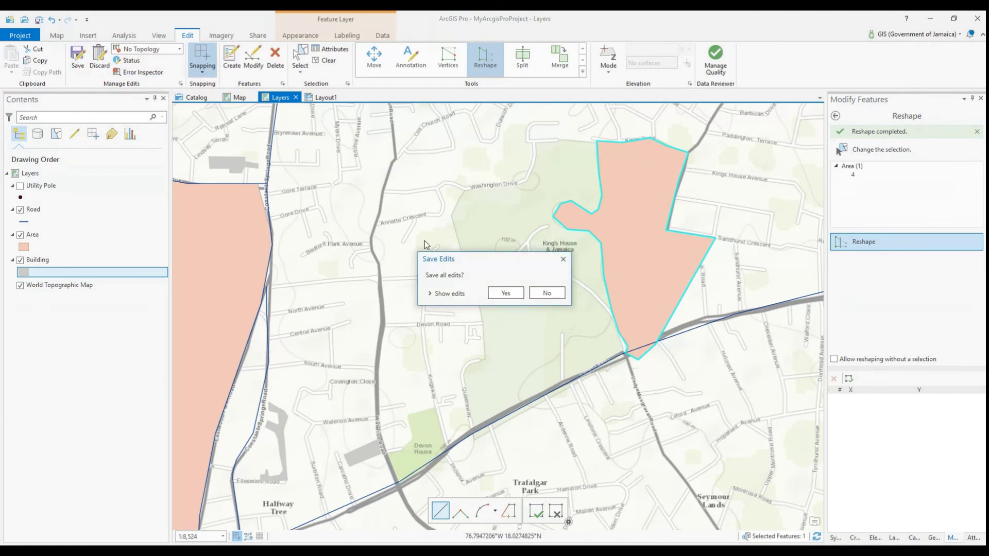
left_click(508, 292)
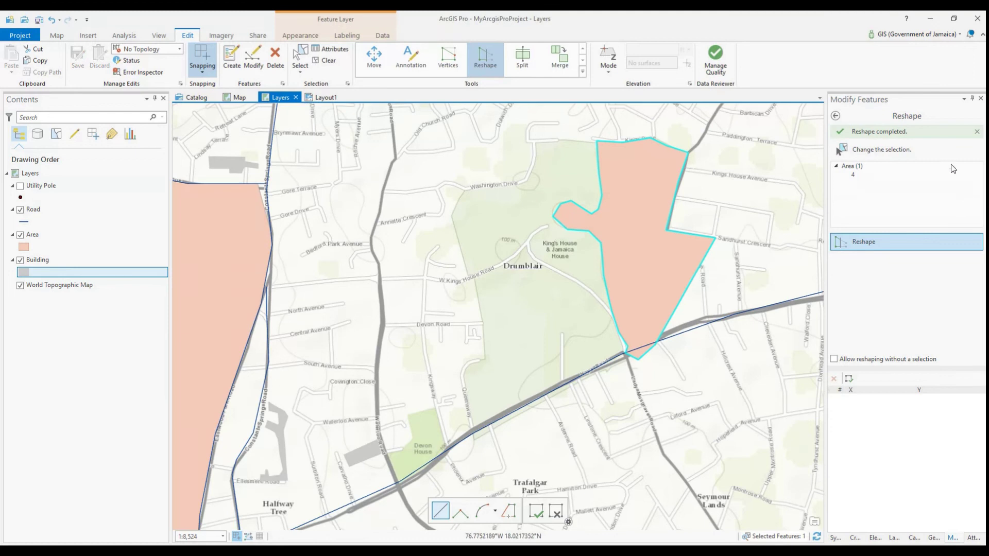
left_click(837, 119)
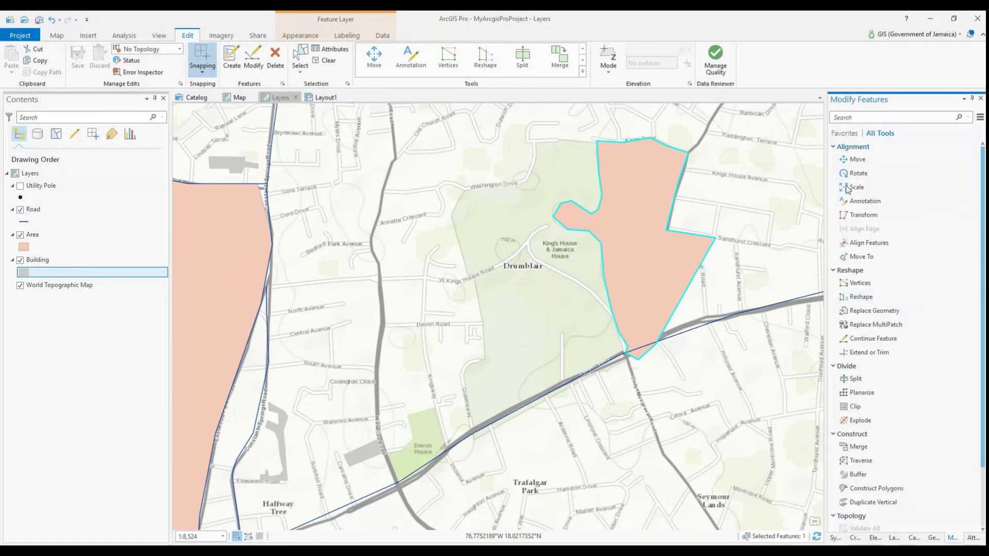